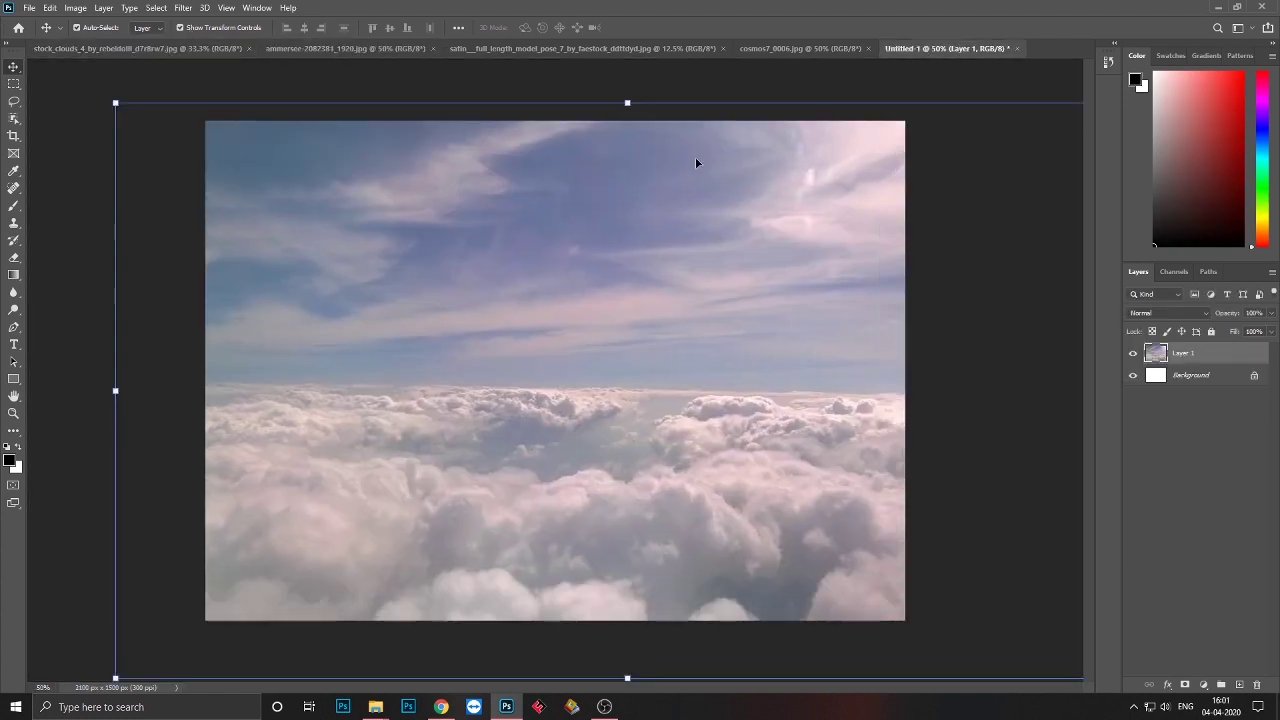
# Scale and move the clouds photo to fill the lower part of the canvas.
pyautogui.moveTo(627, 103); pyautogui.dragTo(634, 197)
pyautogui.moveTo(706, 403); pyautogui.dragTo(662, 403)
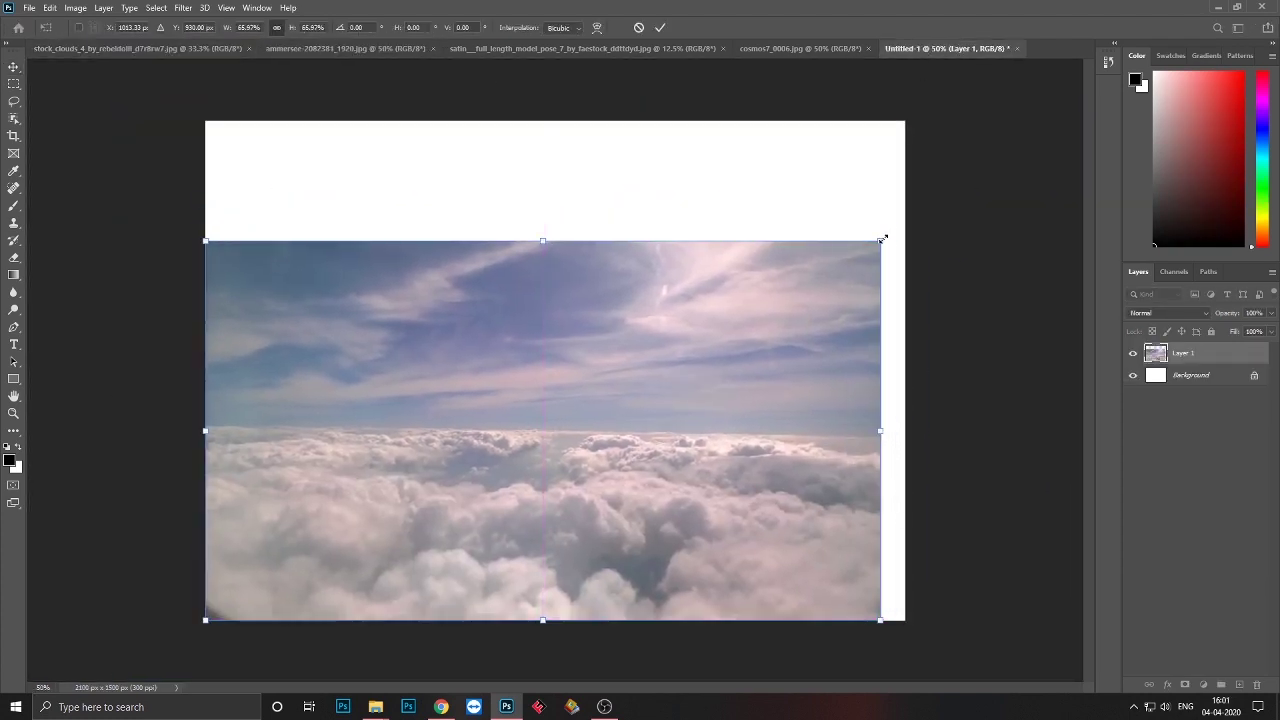
pyautogui.moveTo(881, 240); pyautogui.dragTo(906, 227)
pyautogui.moveTo(556, 227); pyautogui.dragTo(559, 353)
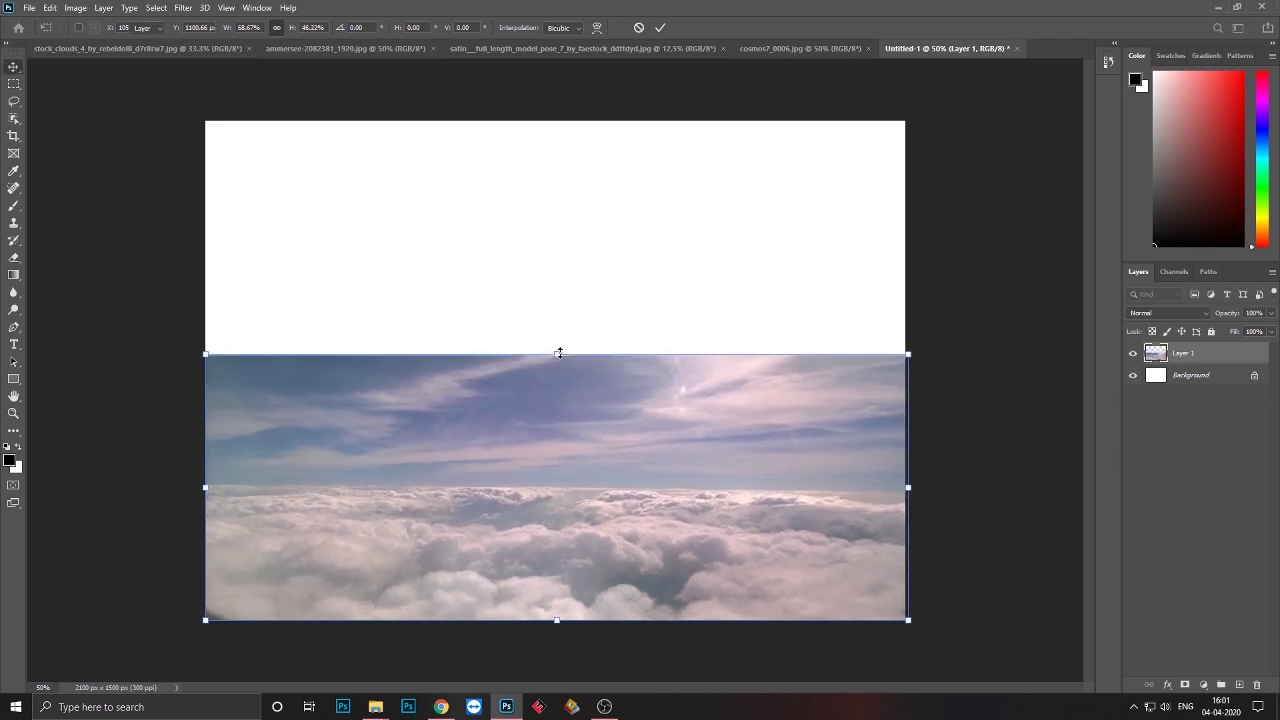
pyautogui.press('Return')
# Mask out the clouds' sky with an 800 px soft brush, then bring up the lakeside houses photo.
pyautogui.press('b')
pyautogui.rightClick(432, 218)
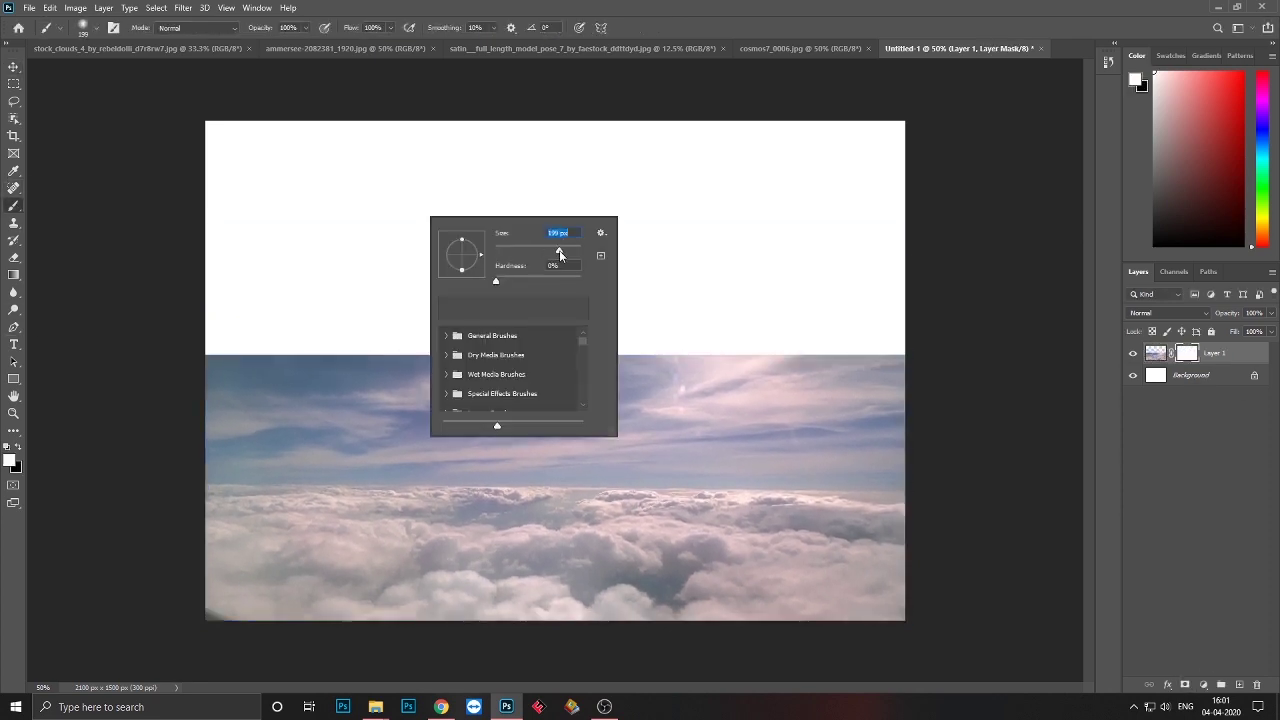
pyautogui.press('Return')
pyautogui.rightClick(394, 250)
pyautogui.write('800')
pyautogui.press('Return')
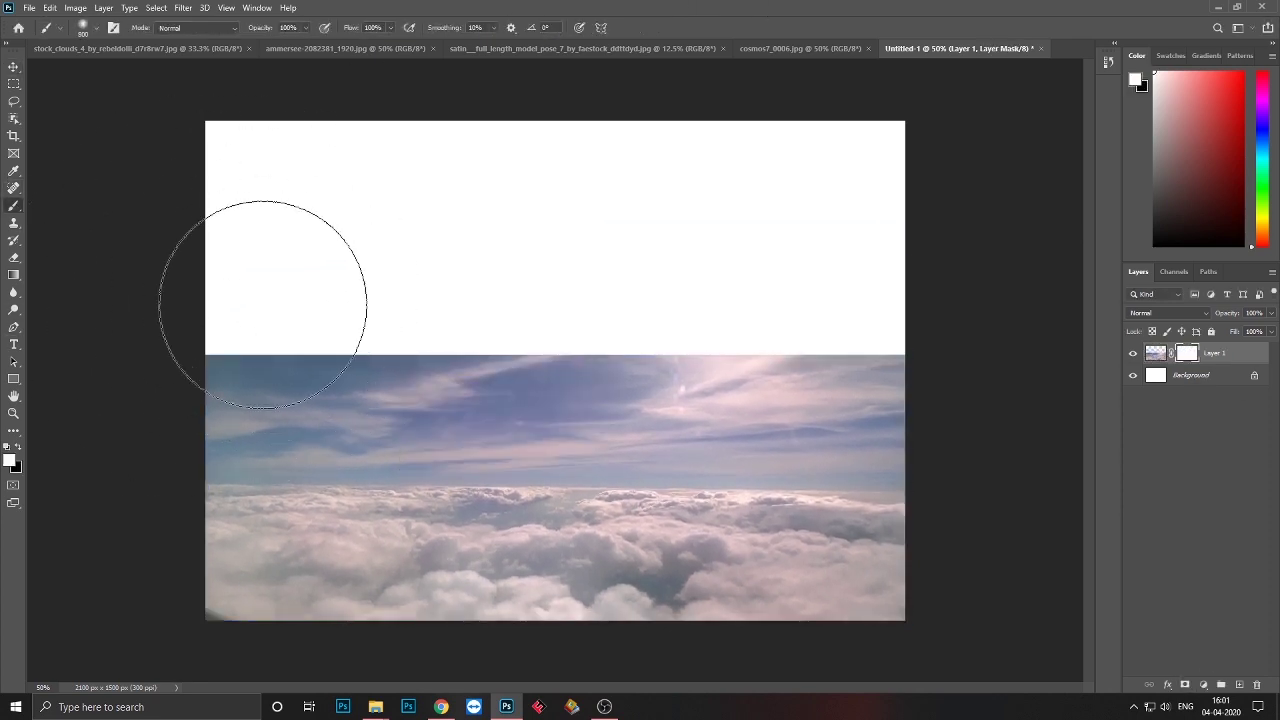
pyautogui.moveTo(607, 282)
pyautogui.mouseDown()
pyautogui.moveTo(800, 320)
pyautogui.moveTo(157, 357)
pyautogui.moveTo(580, 470)
pyautogui.mouseUp()
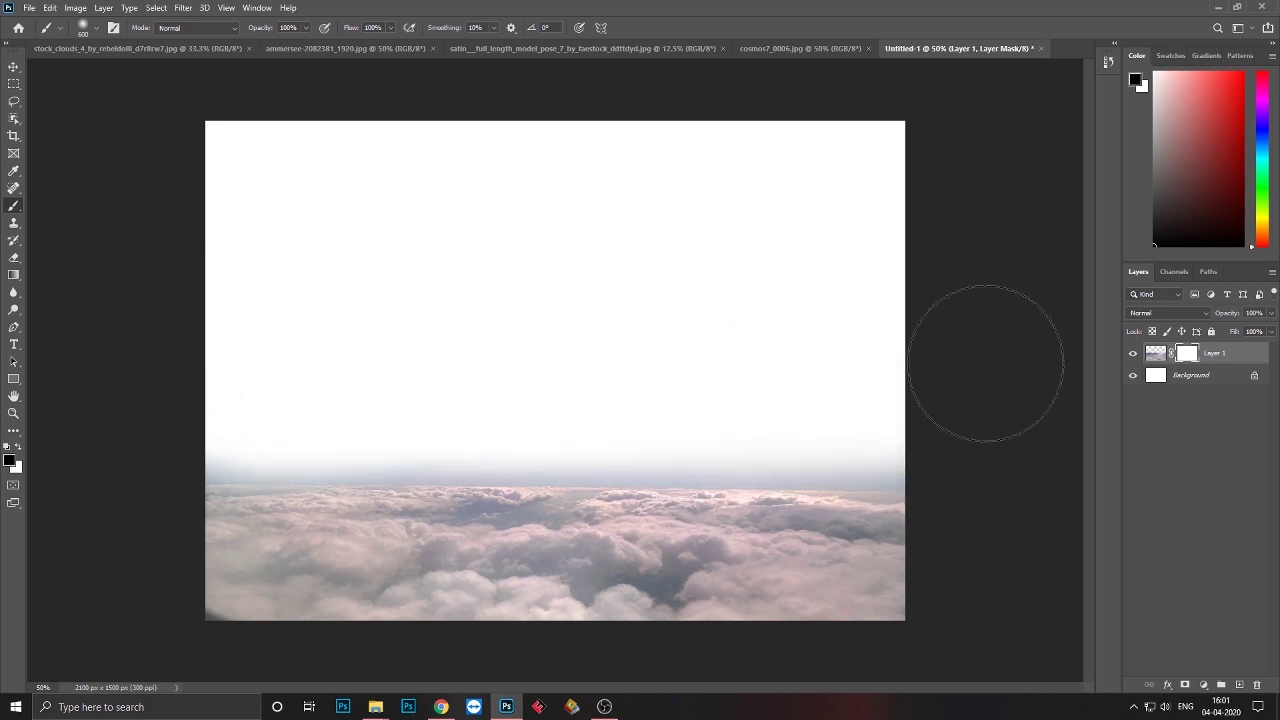
pyautogui.click(11, 69)
pyautogui.click(314, 49)
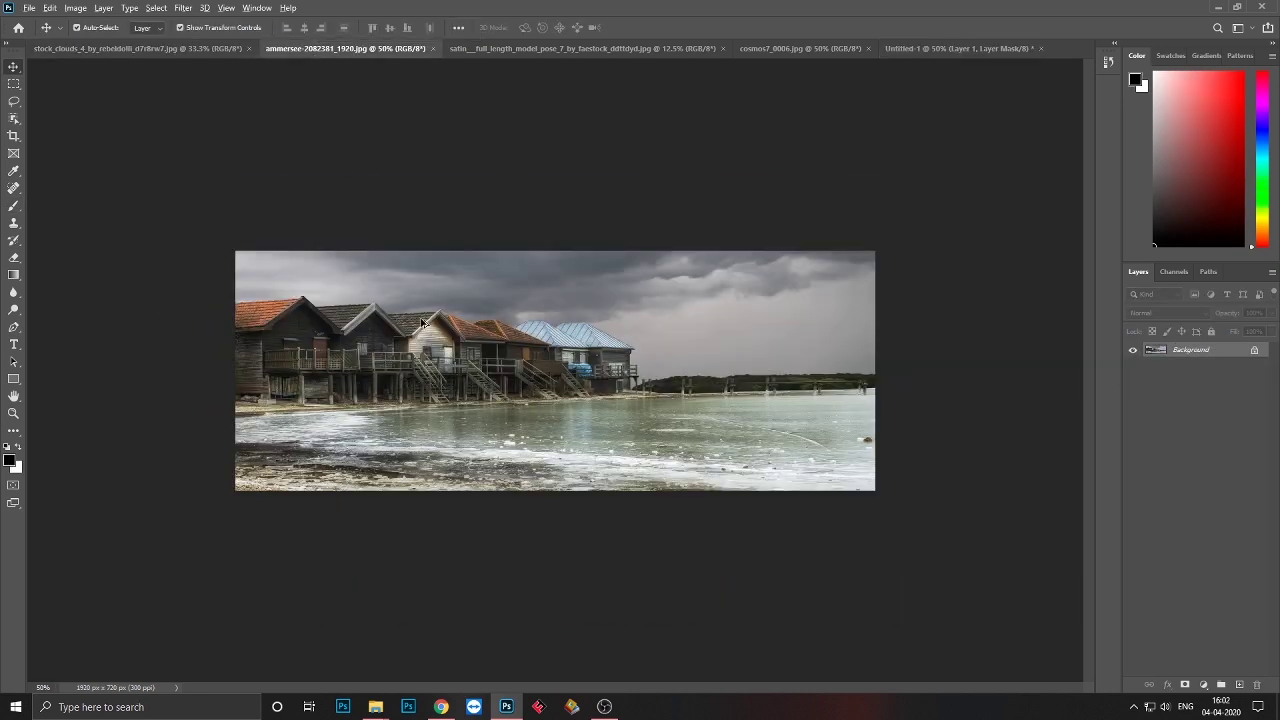
# Quick Select the lakeside stilt houses, including the left rooftops and blue-roofed houses.
pyautogui.hotkey('ctrl', '0')
pyautogui.press('w')
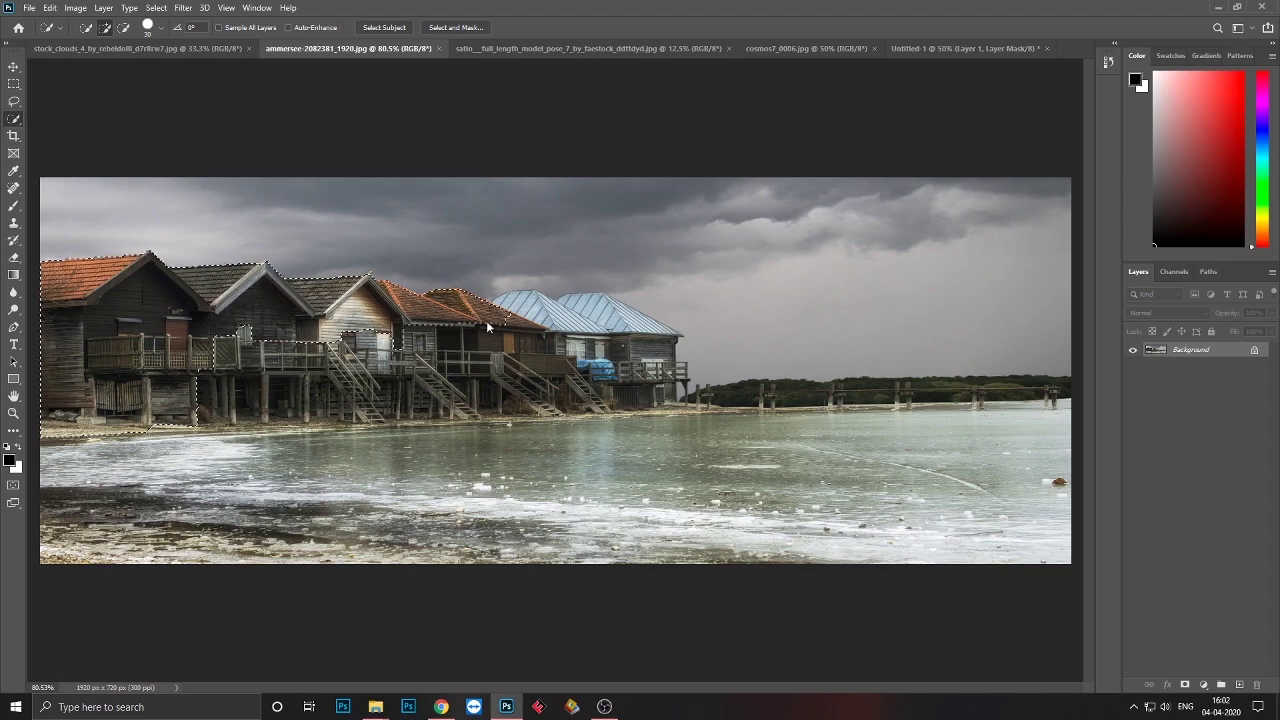
pyautogui.moveTo(488, 327); pyautogui.dragTo(545, 335)
pyautogui.scroll(3, 555, 335)
pyautogui.scroll(2, 570, 380)
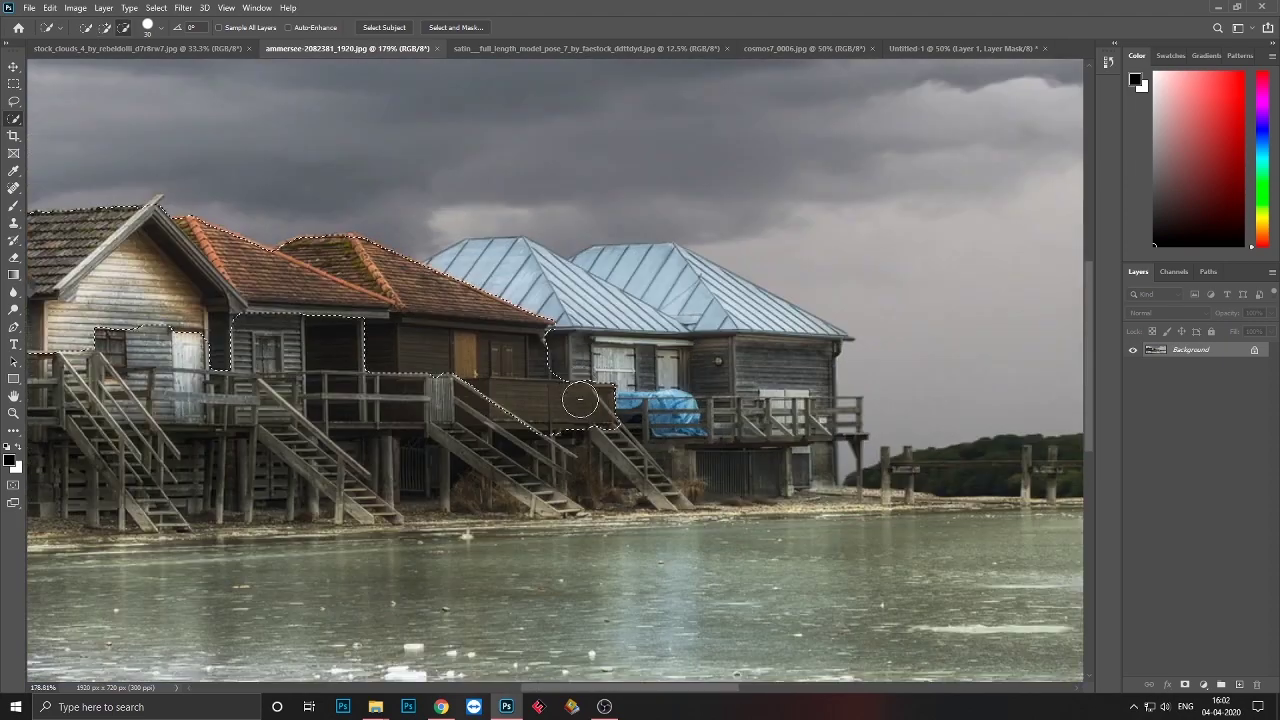
pyautogui.scroll(-2, 580, 400)
pyautogui.moveTo(329, 443); pyautogui.dragTo(574, 423)
pyautogui.scroll(3, 400, 430)
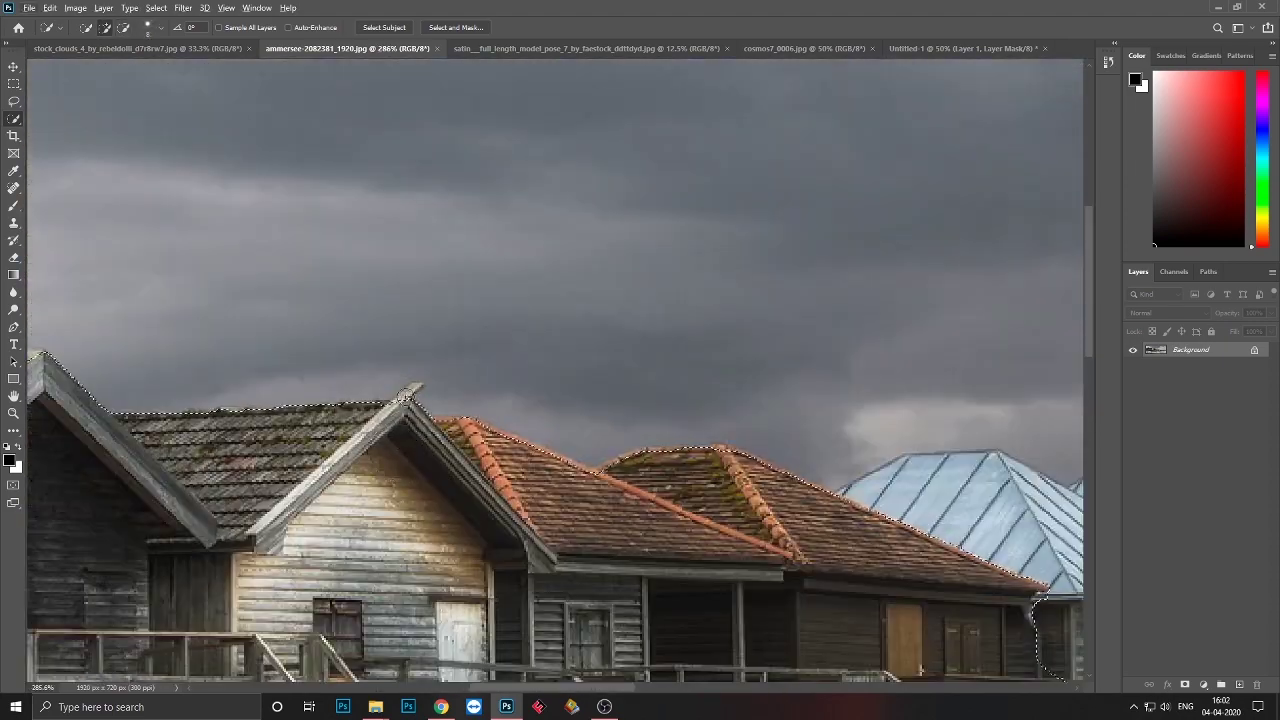
pyautogui.hscroll(2, 531, 485)
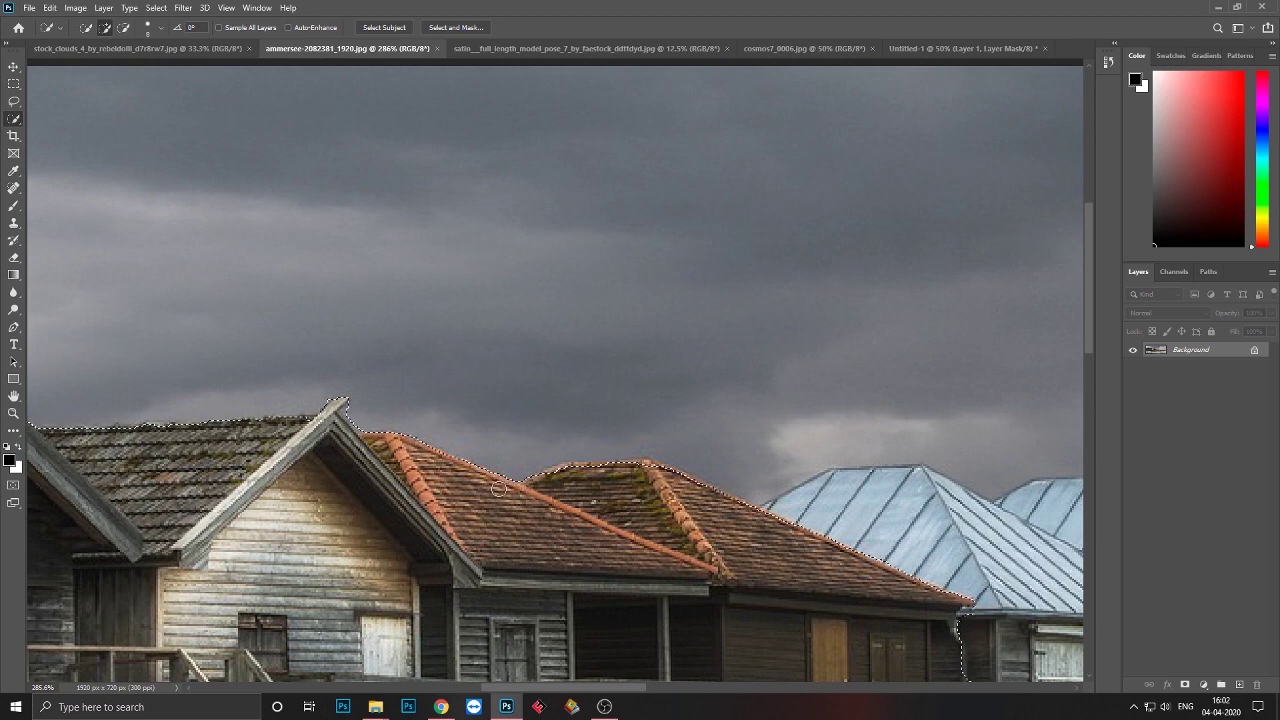
pyautogui.moveTo(608, 470); pyautogui.dragTo(333, 400)
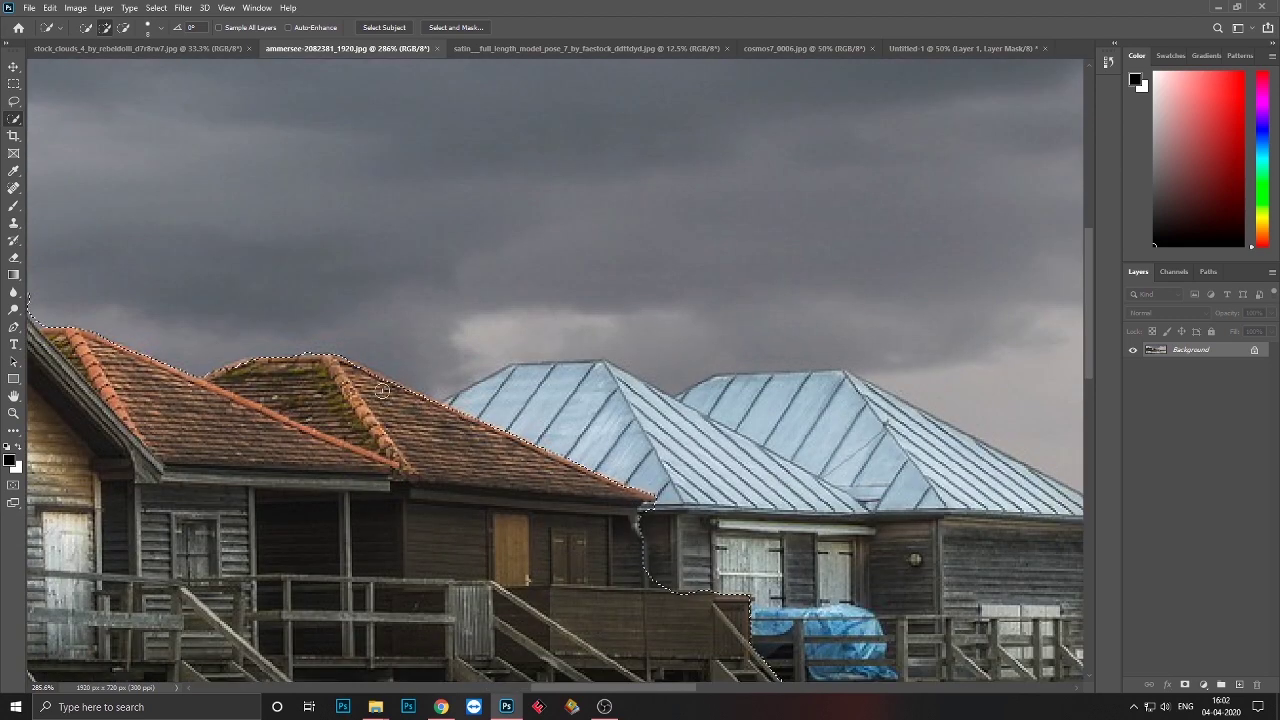
pyautogui.moveTo(242, 418); pyautogui.dragTo(455, 430)
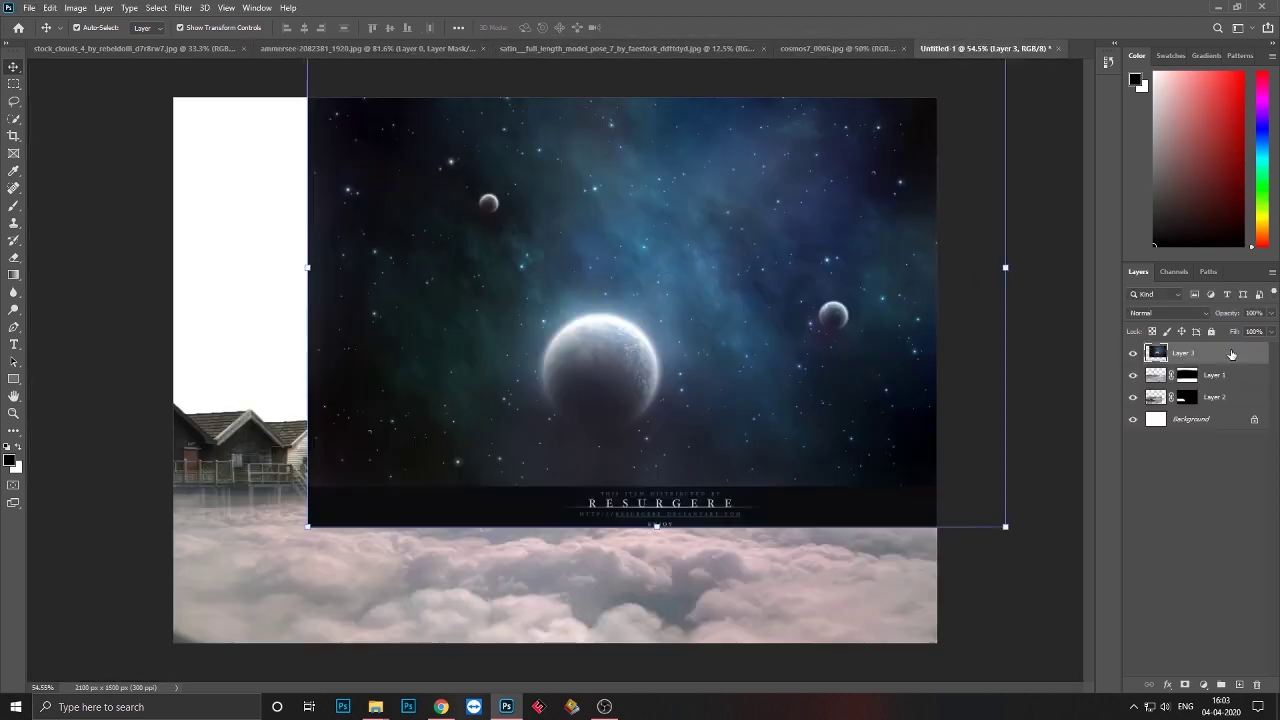
# Place the cosmos image beneath the houses and enlarge it to fill the sky.
pyautogui.moveTo(1231, 354); pyautogui.dragTo(1231, 400)
pyautogui.moveTo(746, 250); pyautogui.dragTo(546, 145)
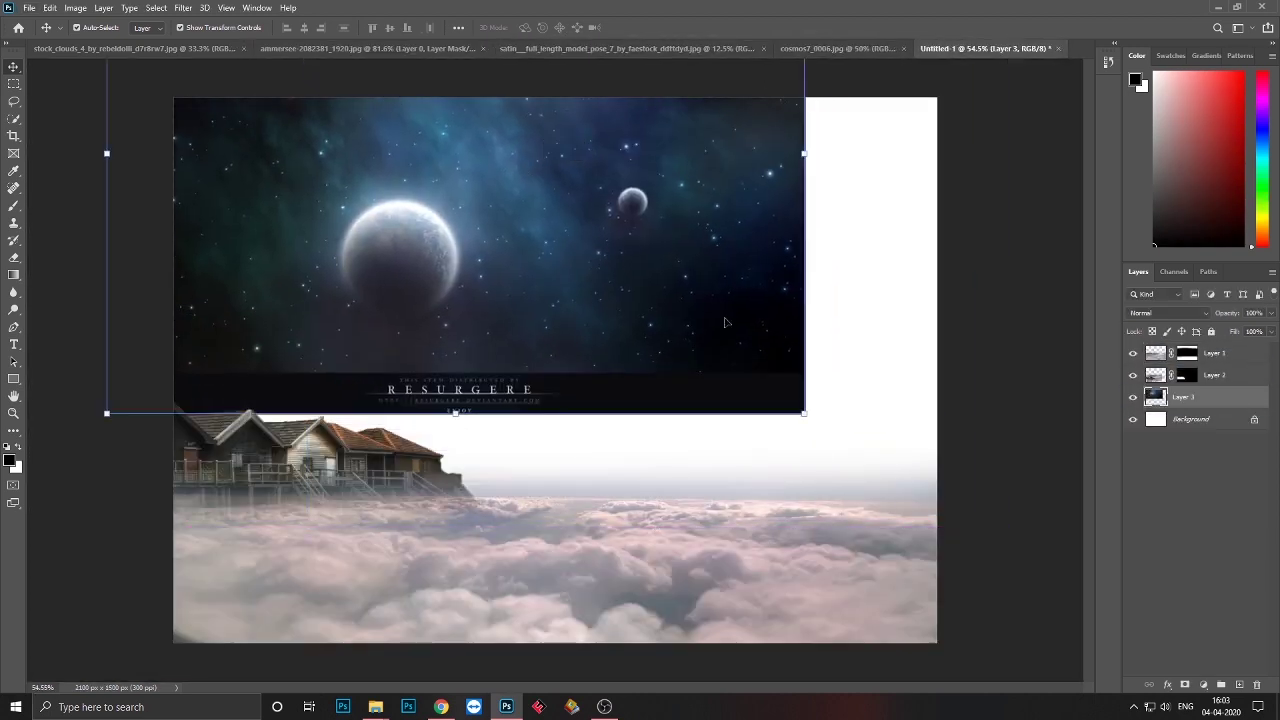
pyautogui.moveTo(803, 413); pyautogui.dragTo(800, 320)
pyautogui.hotkey('ctrl', '-')
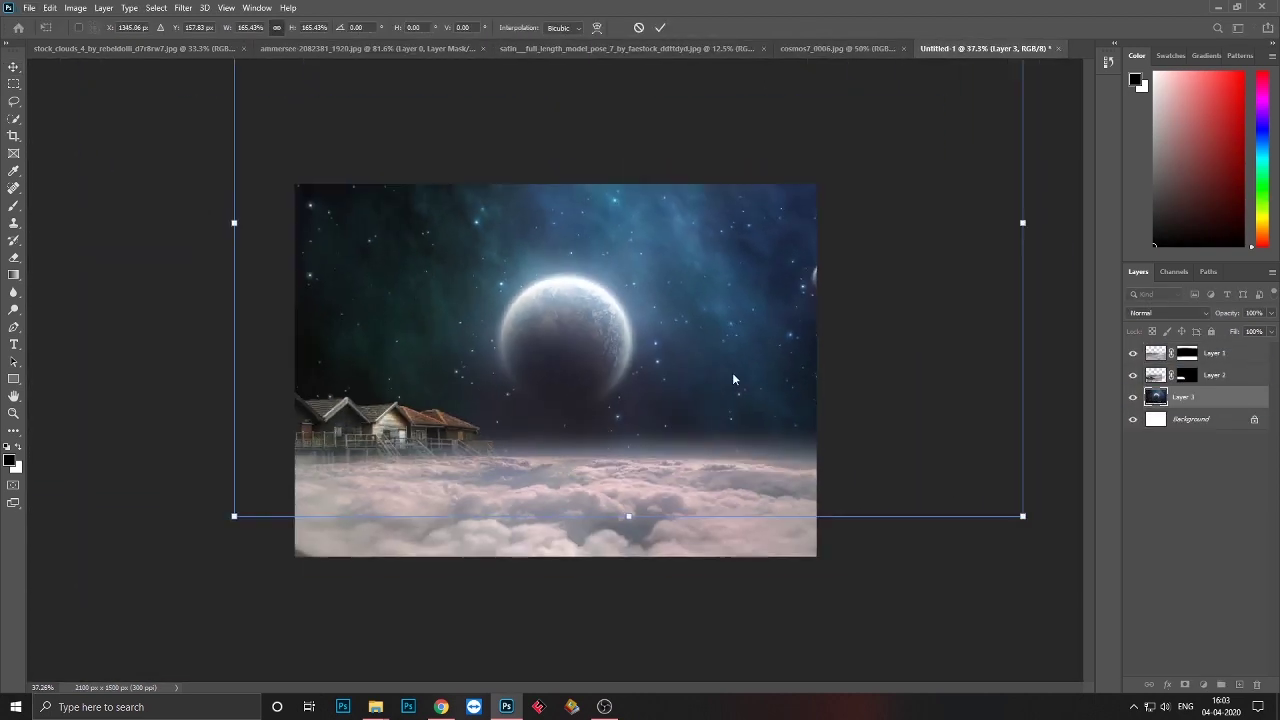
pyautogui.moveTo(617, 345); pyautogui.dragTo(623, 337)
pyautogui.press('Return')
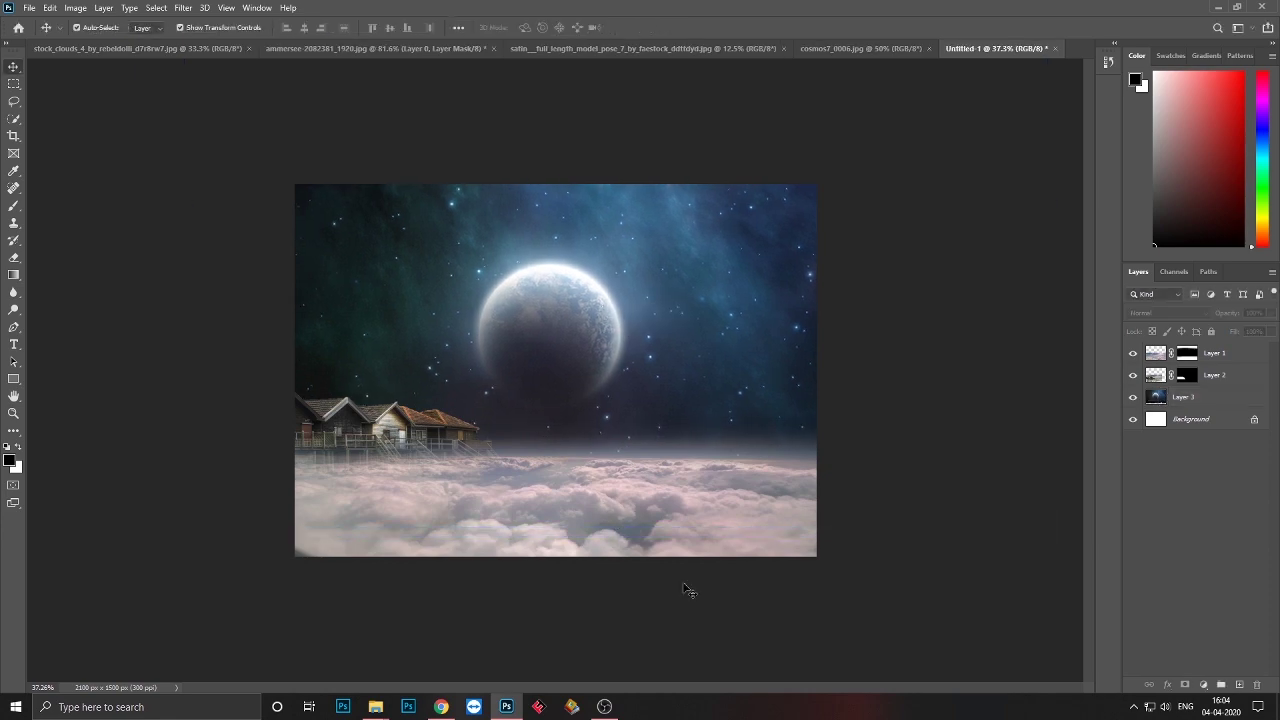
pyautogui.scroll(3, 608, 401)
pyautogui.scroll(-2, 607, 401)
pyautogui.click(1203, 685)
# Darken the clouds with a Curves black input of 135 and a Blue-channel white point of 196.
pyautogui.click(1160, 523)
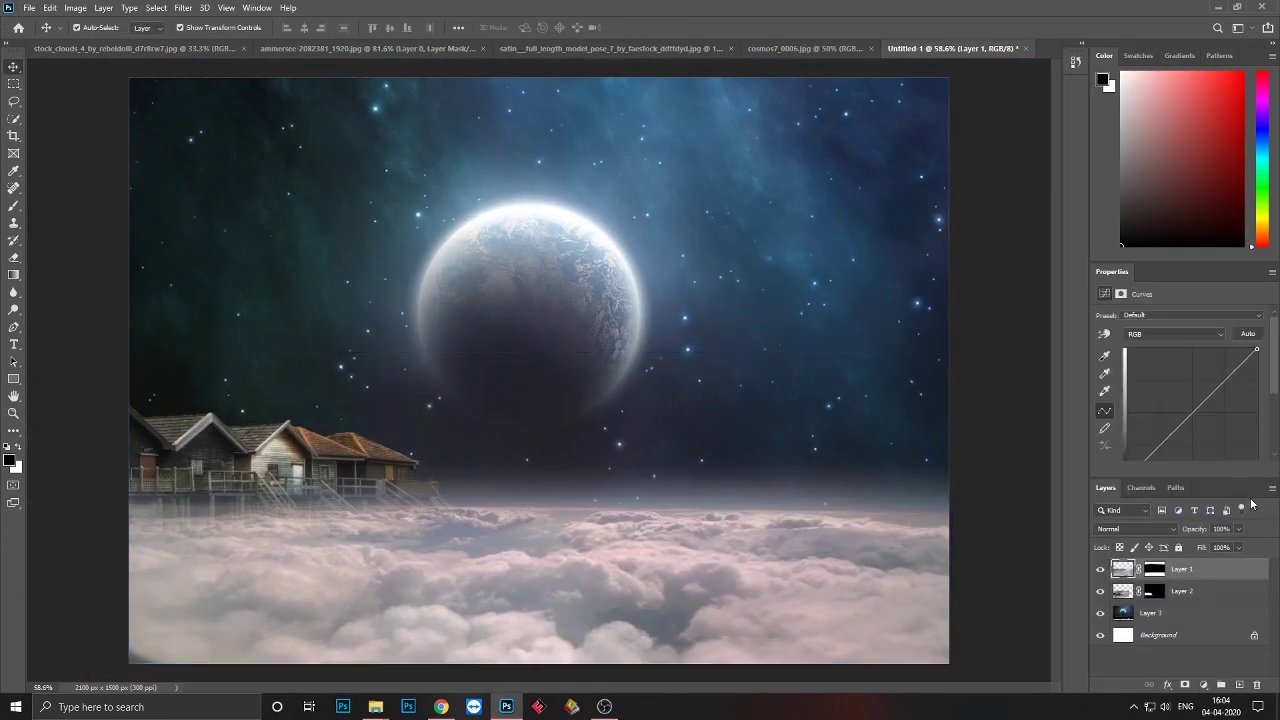
pyautogui.moveTo(1127, 358); pyautogui.dragTo(1197, 376)
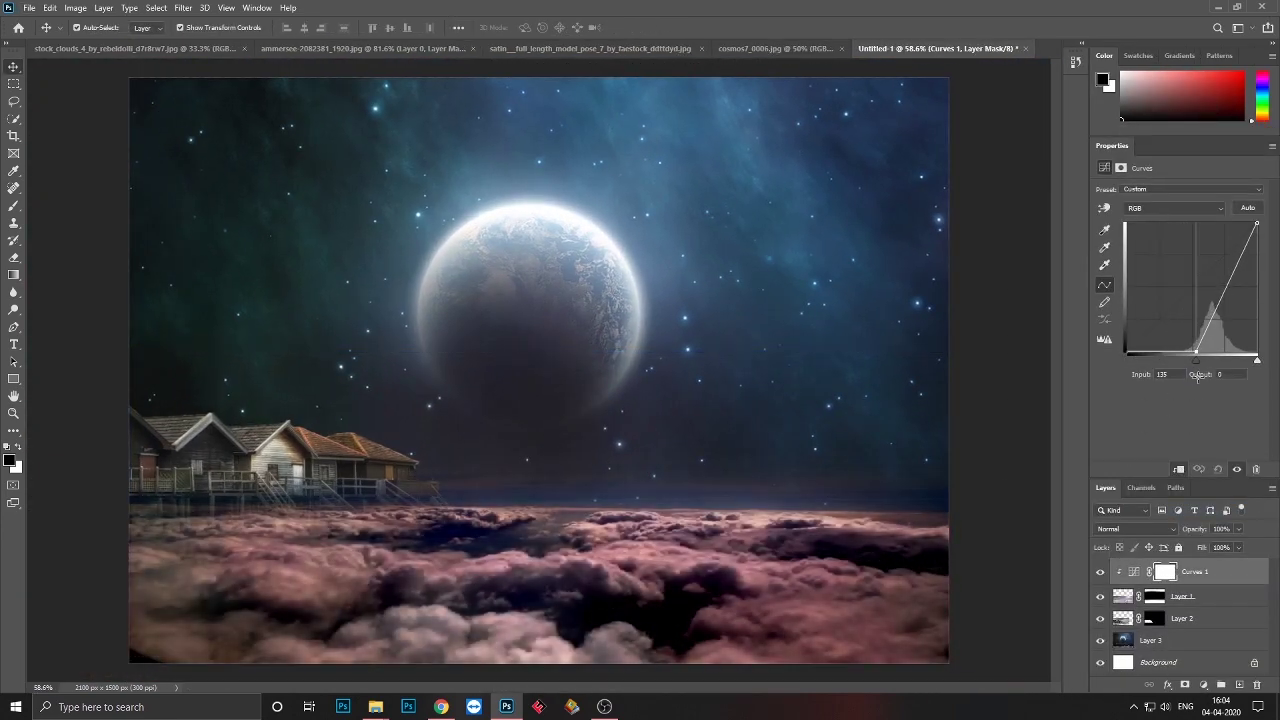
pyautogui.click(1175, 208)
pyautogui.click(1145, 236)
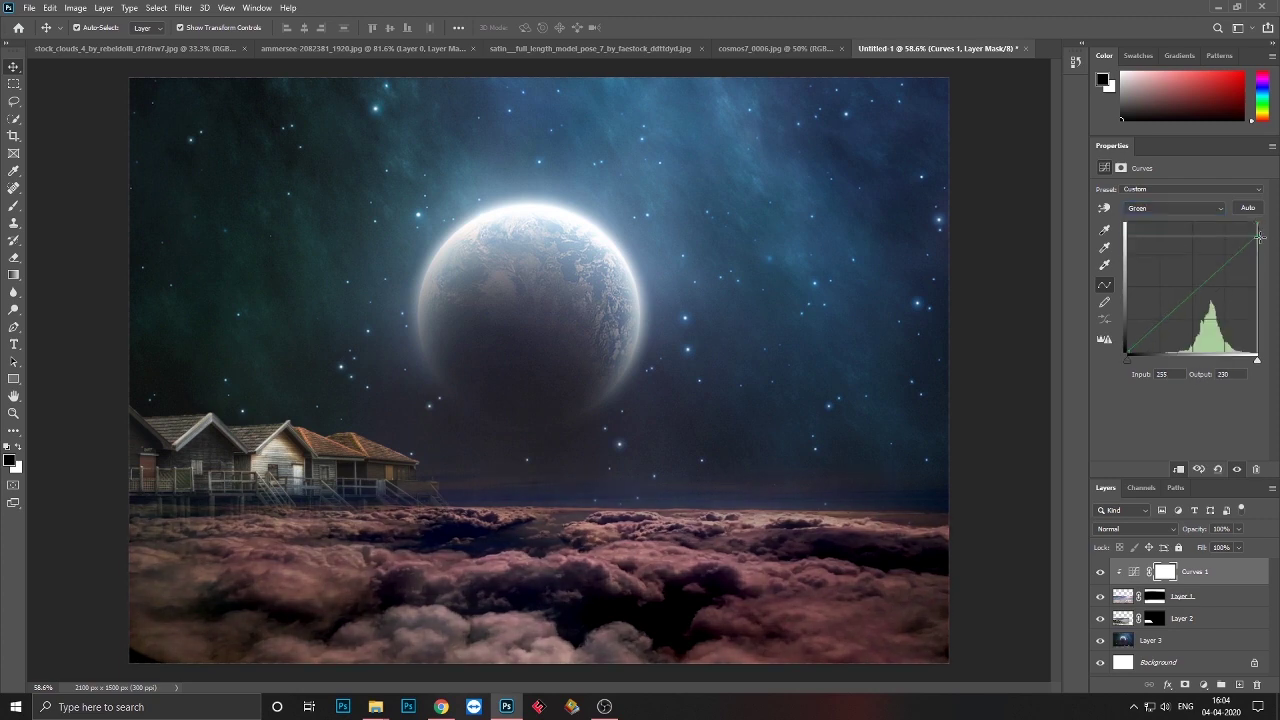
pyautogui.click(1175, 208)
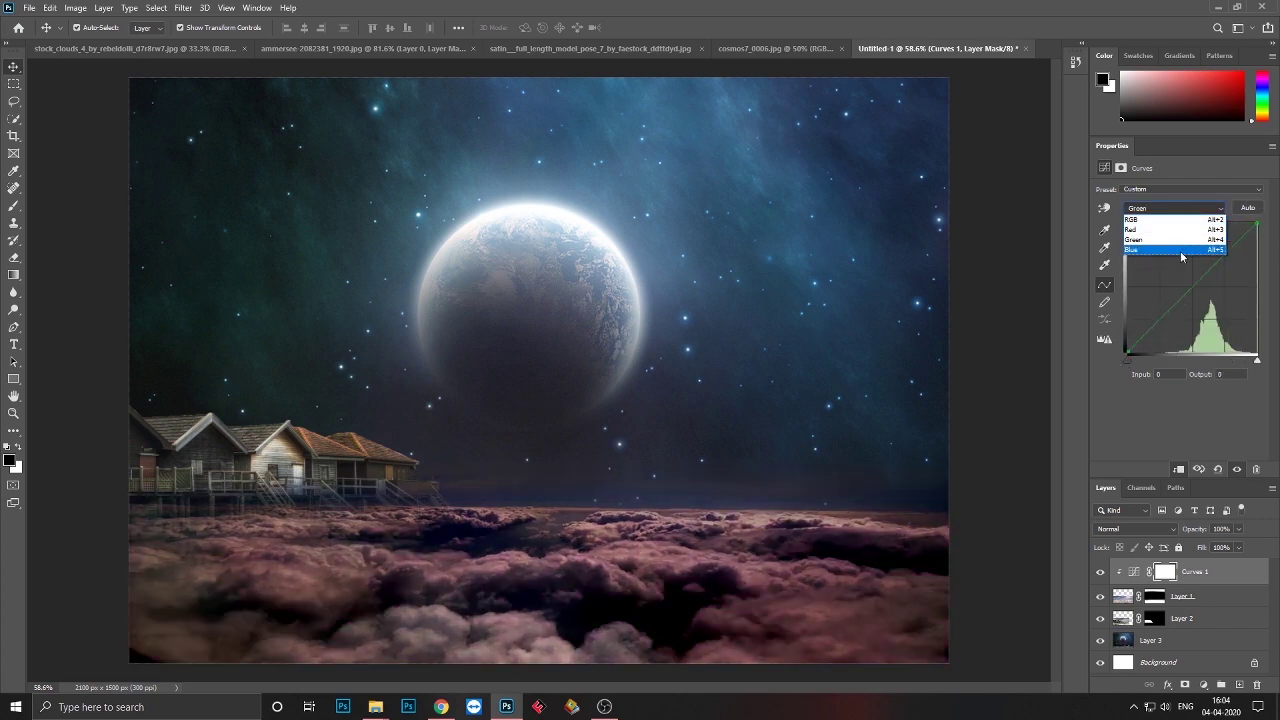
pyautogui.click(1150, 250)
pyautogui.moveTo(1261, 248); pyautogui.dragTo(1227, 200)
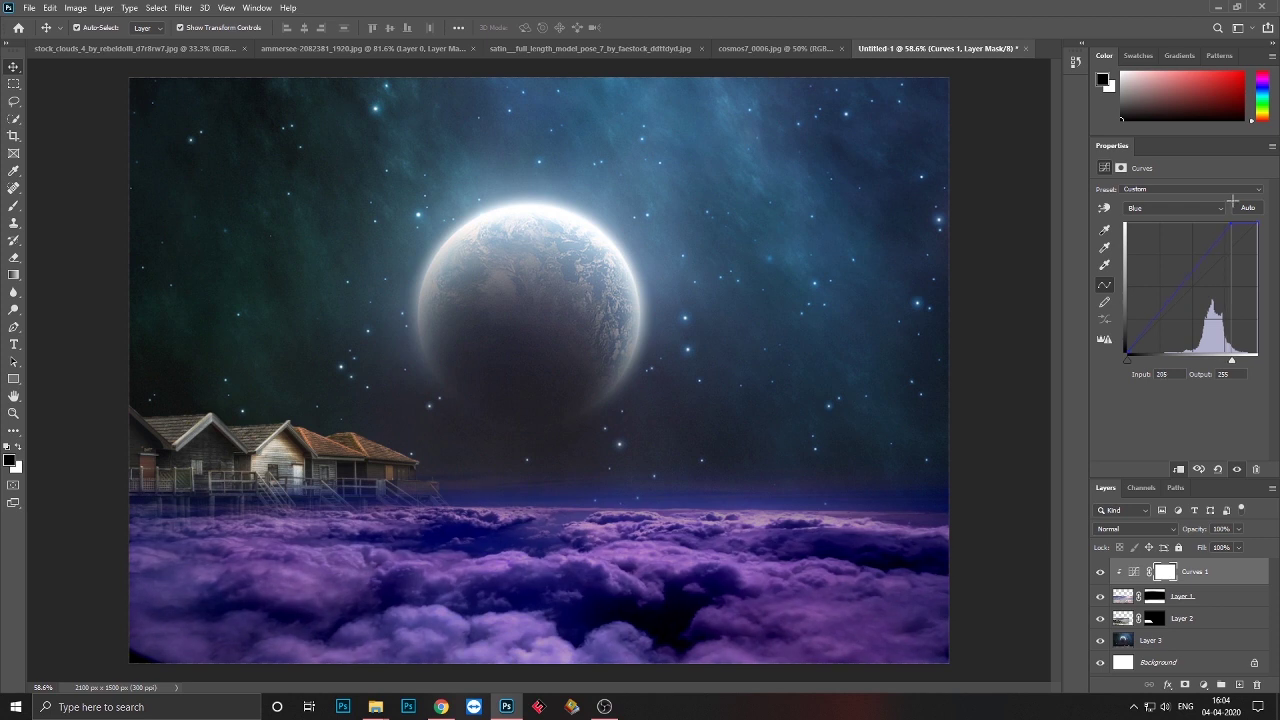
pyautogui.click(1155, 596)
pyautogui.press('b')
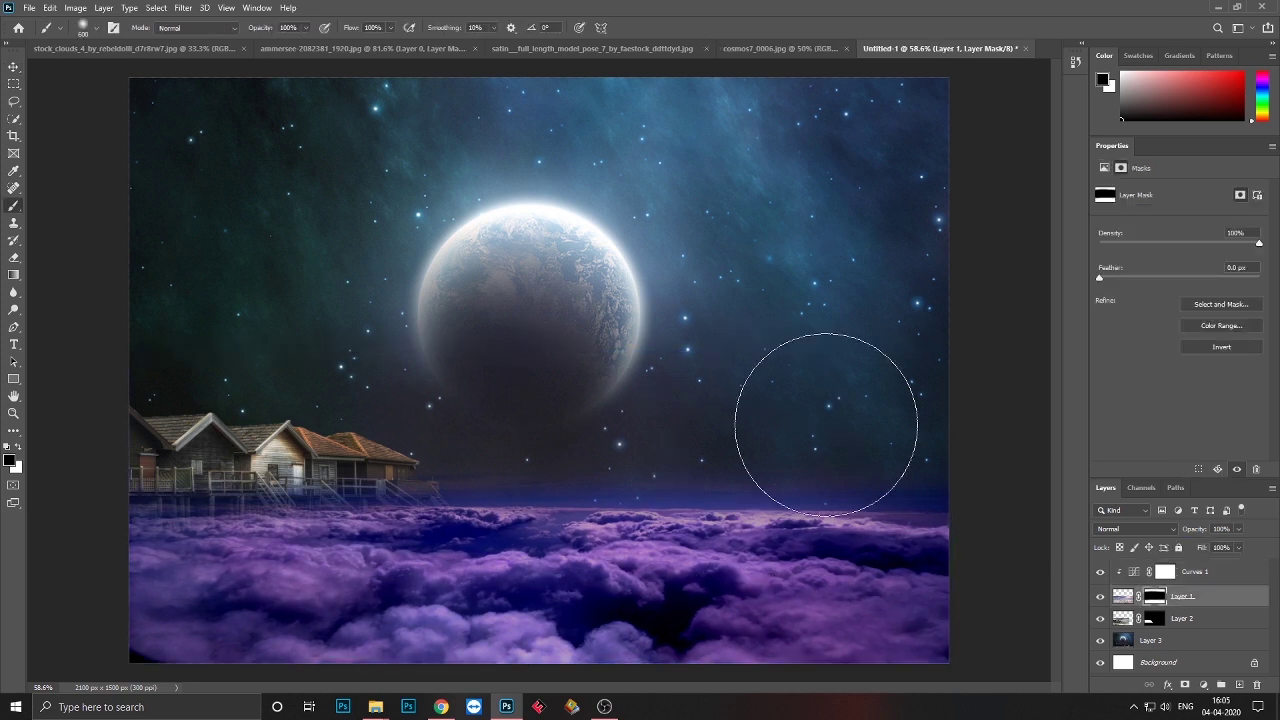
# Paint soft cloud wisps over the house stilts on Layer 1's mask at 30% brush opacity.
pyautogui.rightClick(184, 500)
pyautogui.press('Escape')
pyautogui.press('3')
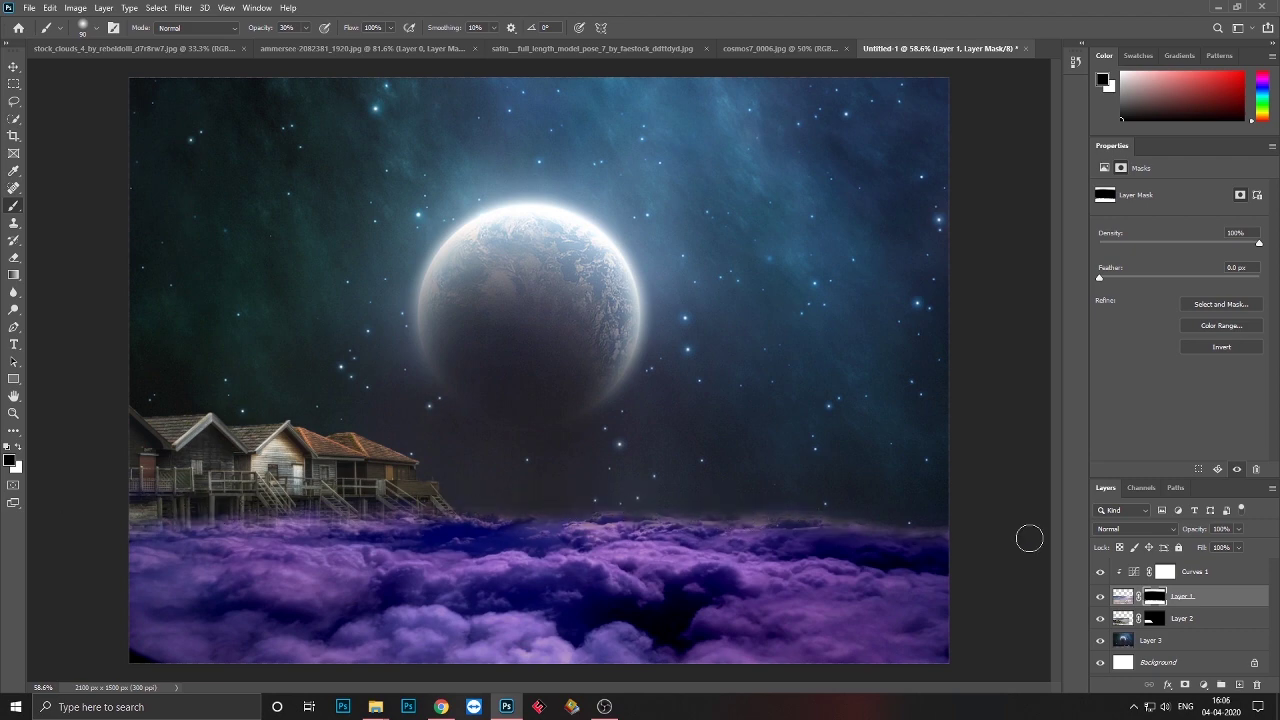
pyautogui.scroll(4, 1029, 539)
pyautogui.hscroll(-5, 853, 433)
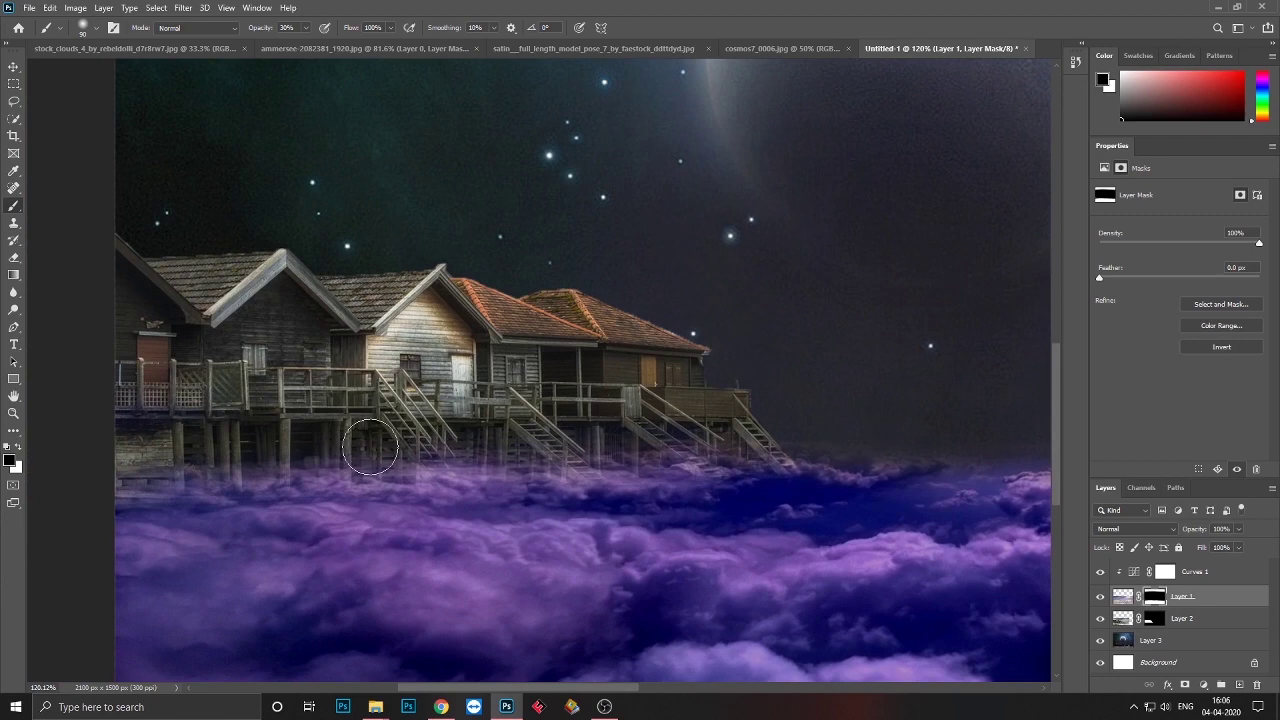
# Add a Curves adjustment above the houses that darkens them via the black input.
pyautogui.hotkey('ctrl', '0')
pyautogui.press('v')
pyautogui.click(1183, 618)
pyautogui.click(1203, 685)
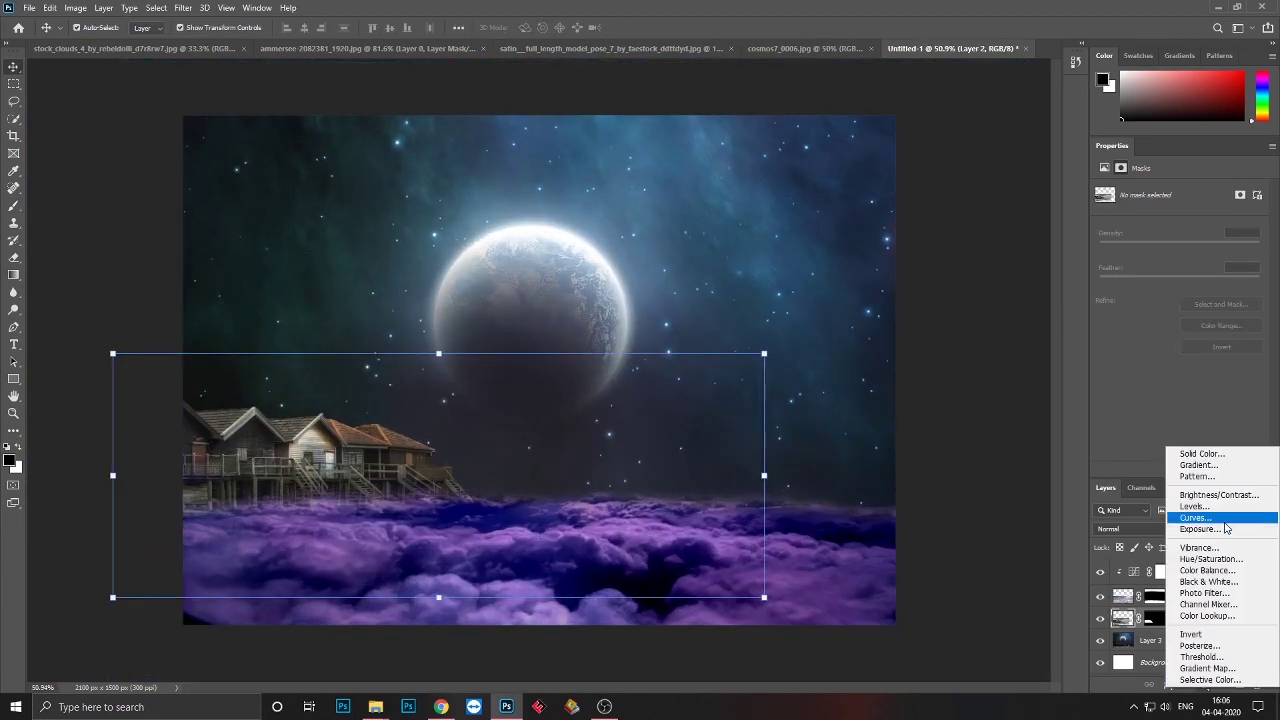
pyautogui.click(1200, 514)
pyautogui.moveTo(1127, 359); pyautogui.dragTo(1154, 362)
pyautogui.click(1183, 208)
pyautogui.click(1165, 251)
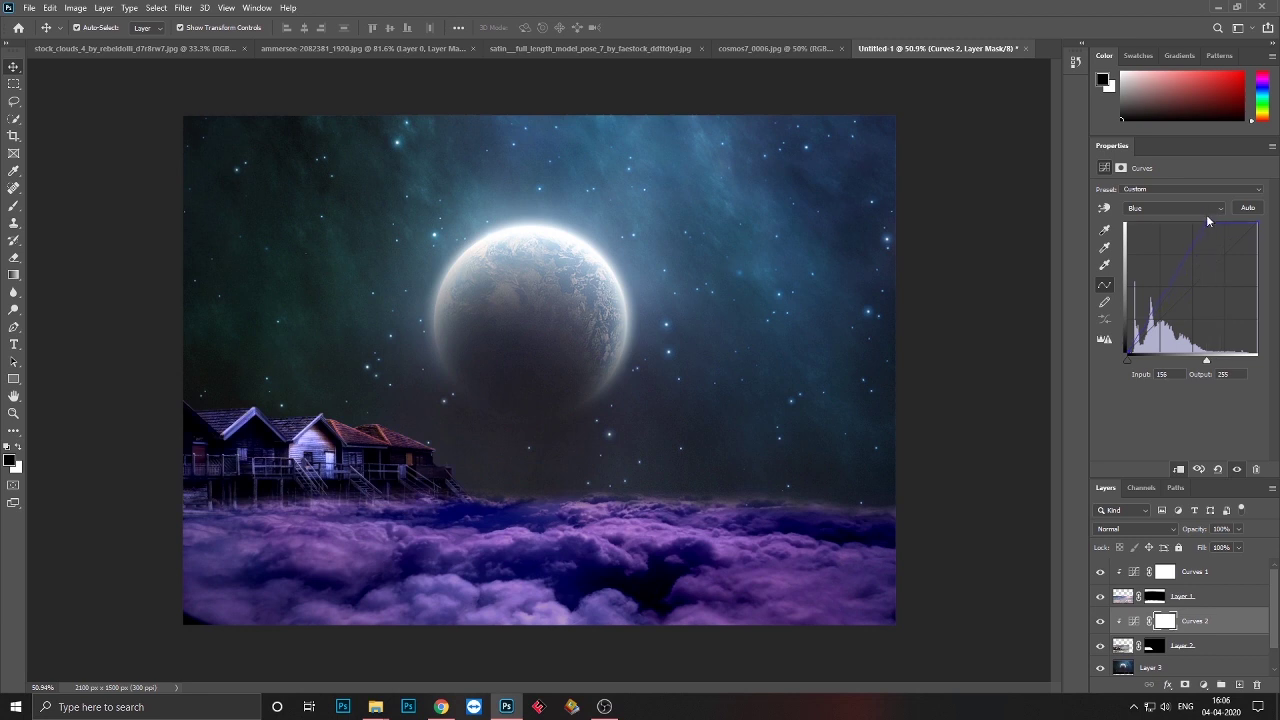
# Add a Curves adjustment above the cosmos sky giving it a strong blue tint.
pyautogui.click(1150, 667)
pyautogui.click(1203, 685)
pyautogui.click(1200, 514)
pyautogui.click(1183, 208)
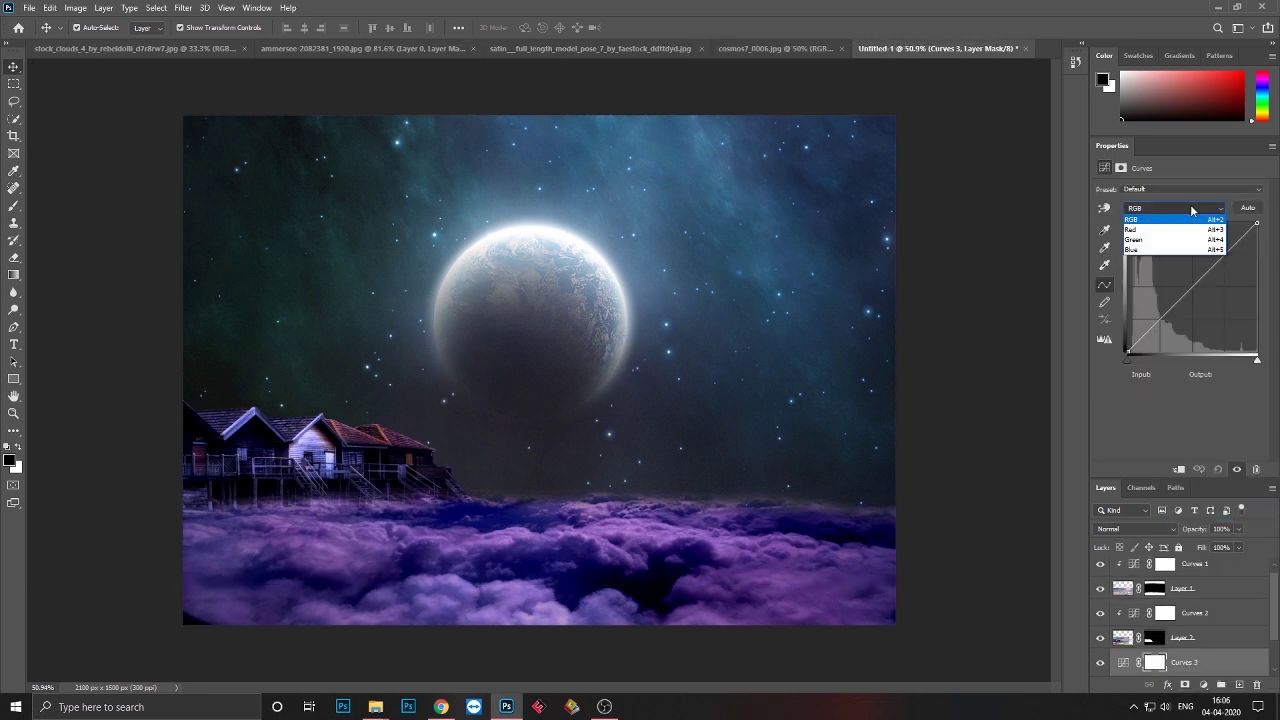
pyautogui.click(1165, 251)
pyautogui.moveTo(1256, 224); pyautogui.dragTo(1164, 185)
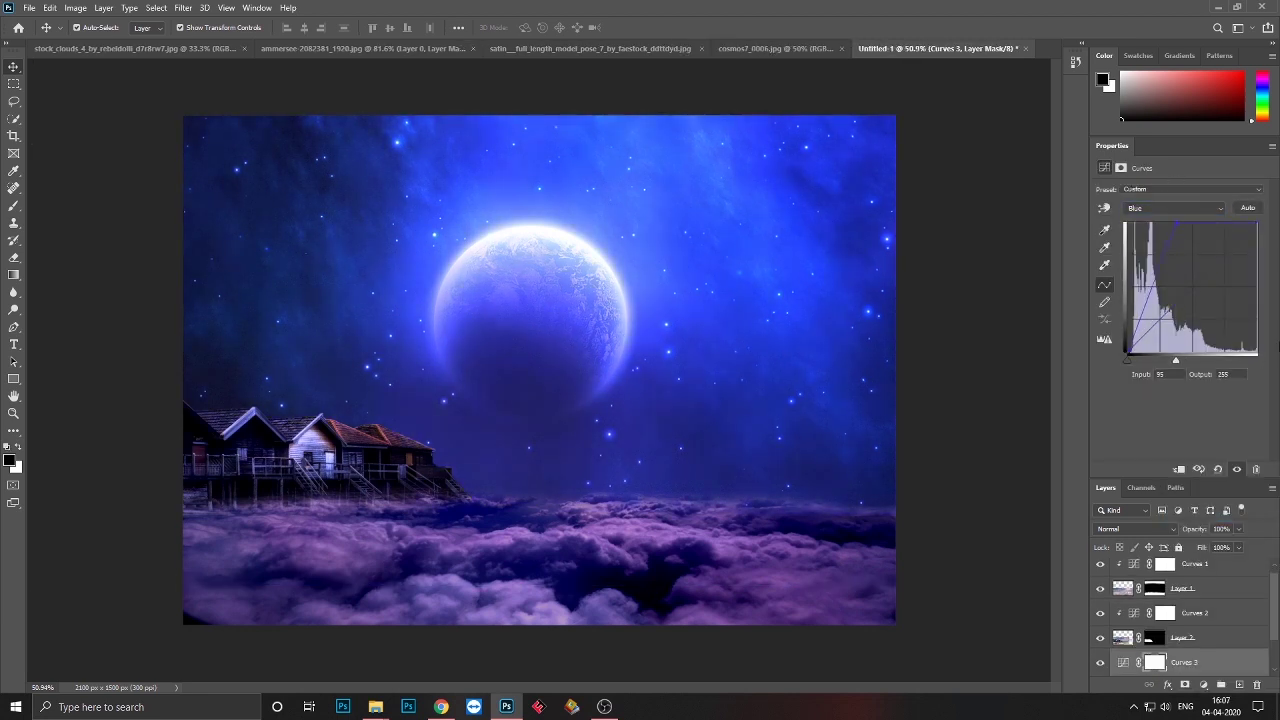
# Add a midtone-brightening Curves above the houses with an inverted mask, then paint it in.
pyautogui.scroll(1, 1262, 591)
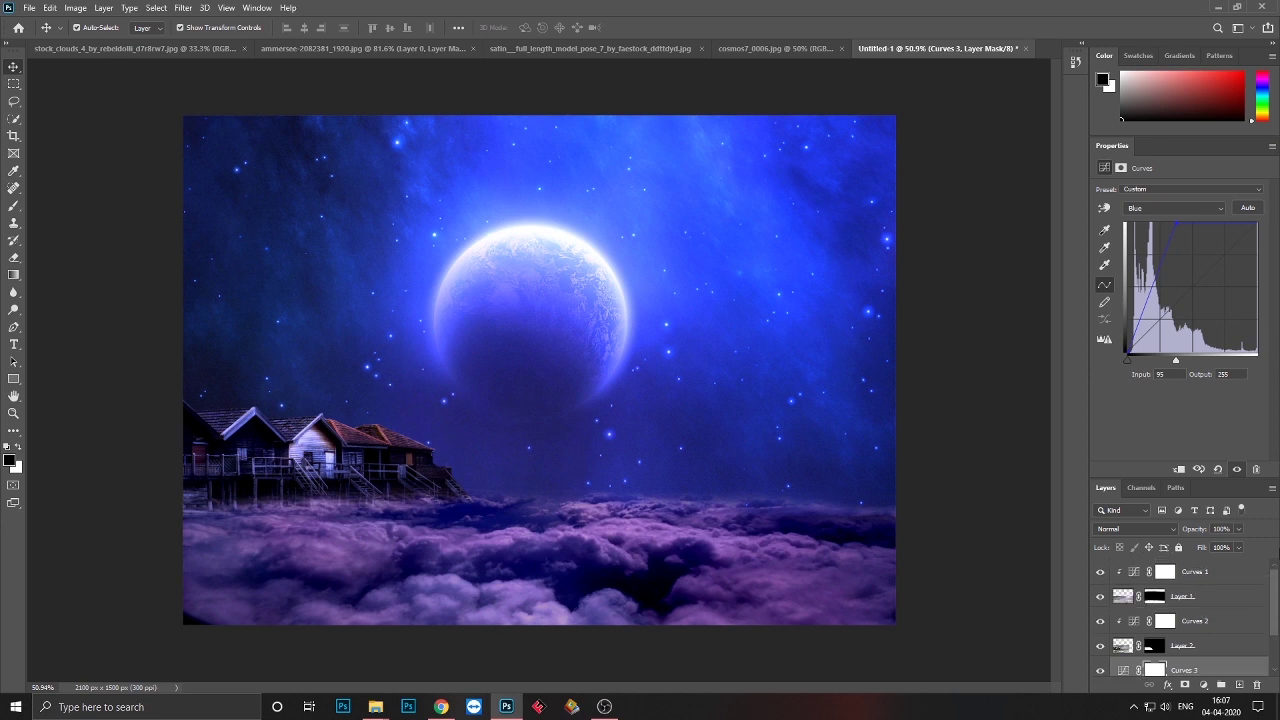
pyautogui.click(1211, 643)
pyautogui.click(1203, 685)
pyautogui.click(1150, 514)
pyautogui.moveTo(1184, 294); pyautogui.dragTo(1184, 277)
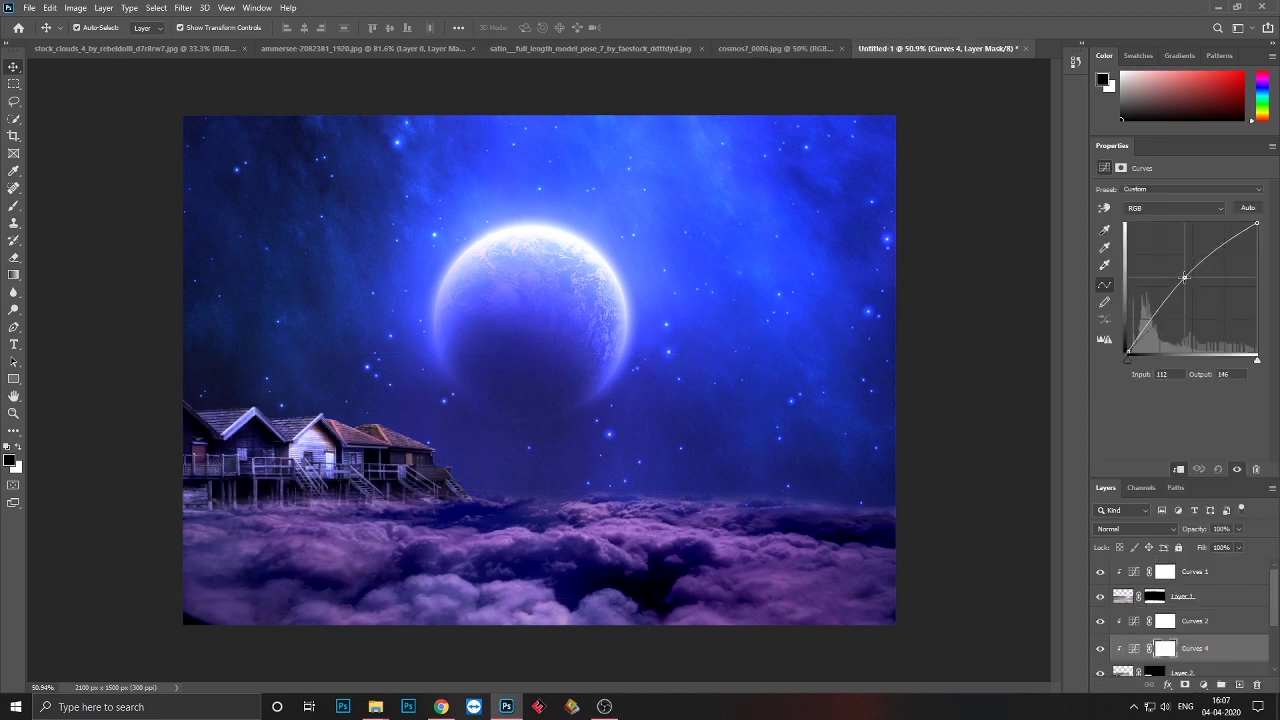
pyautogui.hotkey('ctrl', 'i')
pyautogui.press('b')
pyautogui.scroll(3, 287, 396)
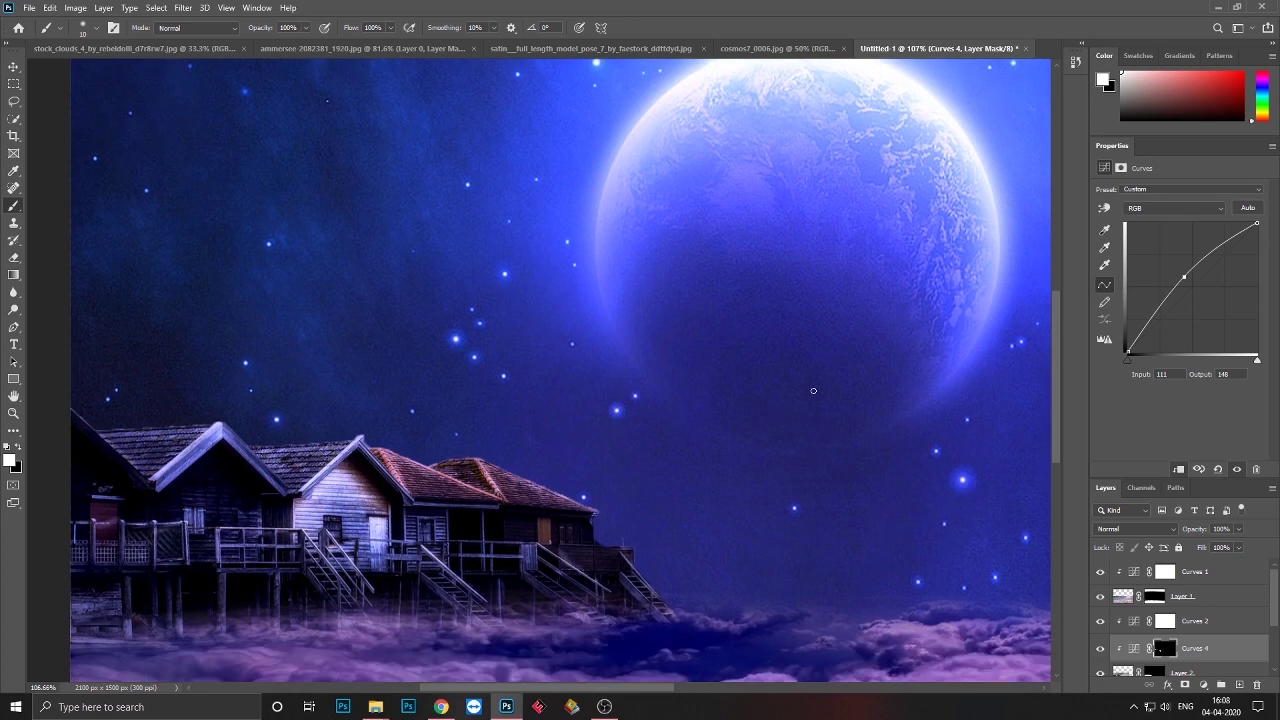
pyautogui.scroll(-3, 93, 444)
# Add a Color Balance shifting midtones toward blue (+45) and create a new empty layer above Curves 3.
pyautogui.press('v')
pyautogui.click(1225, 568)
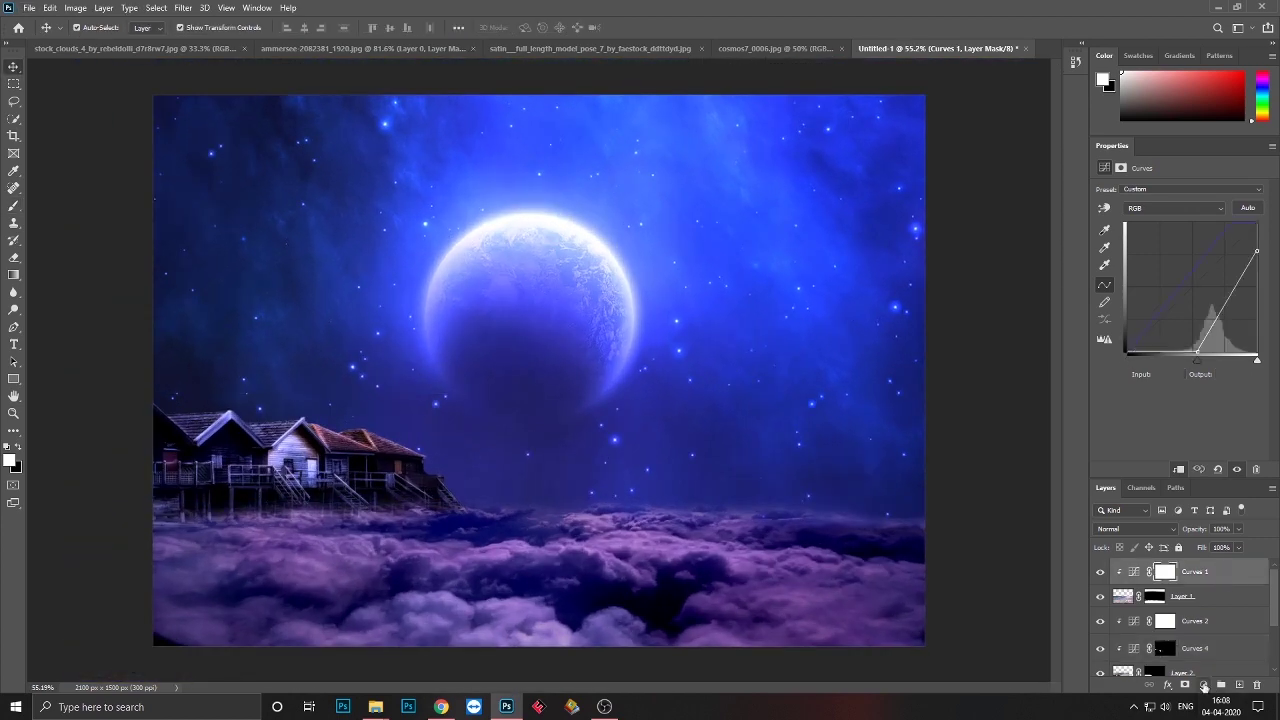
pyautogui.click(1221, 685)
pyautogui.click(1130, 562)
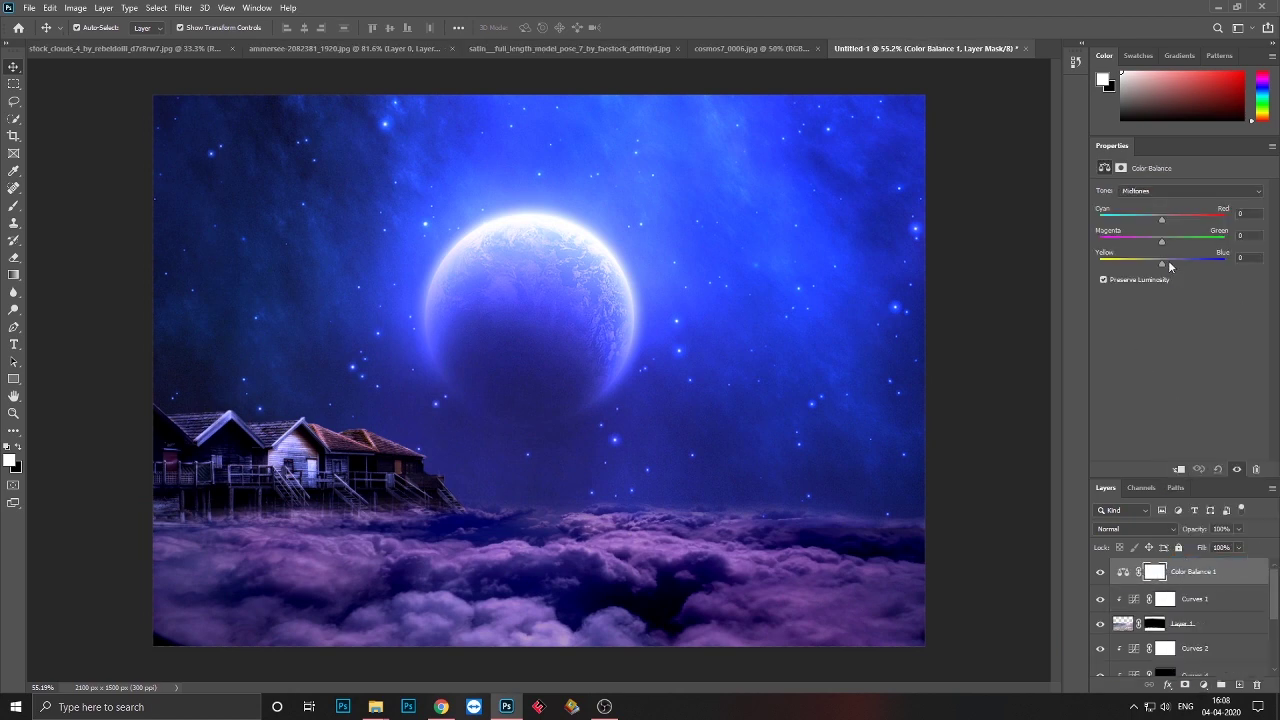
pyautogui.moveTo(1170, 265); pyautogui.dragTo(1195, 282)
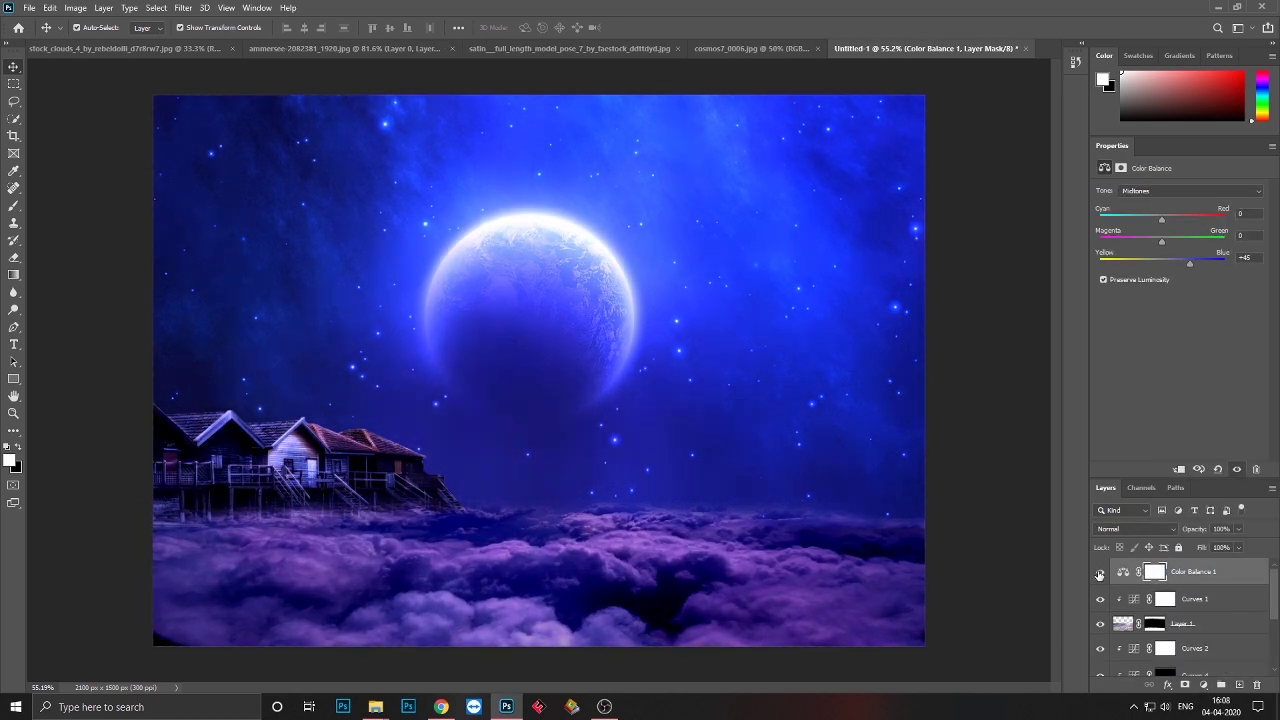
pyautogui.scroll(-3, 1180, 620)
pyautogui.click(1239, 685)
# Draw a dark-blue Foreground to Transparent gradient on Layer 4 across the moon area.
pyautogui.click(13, 207)
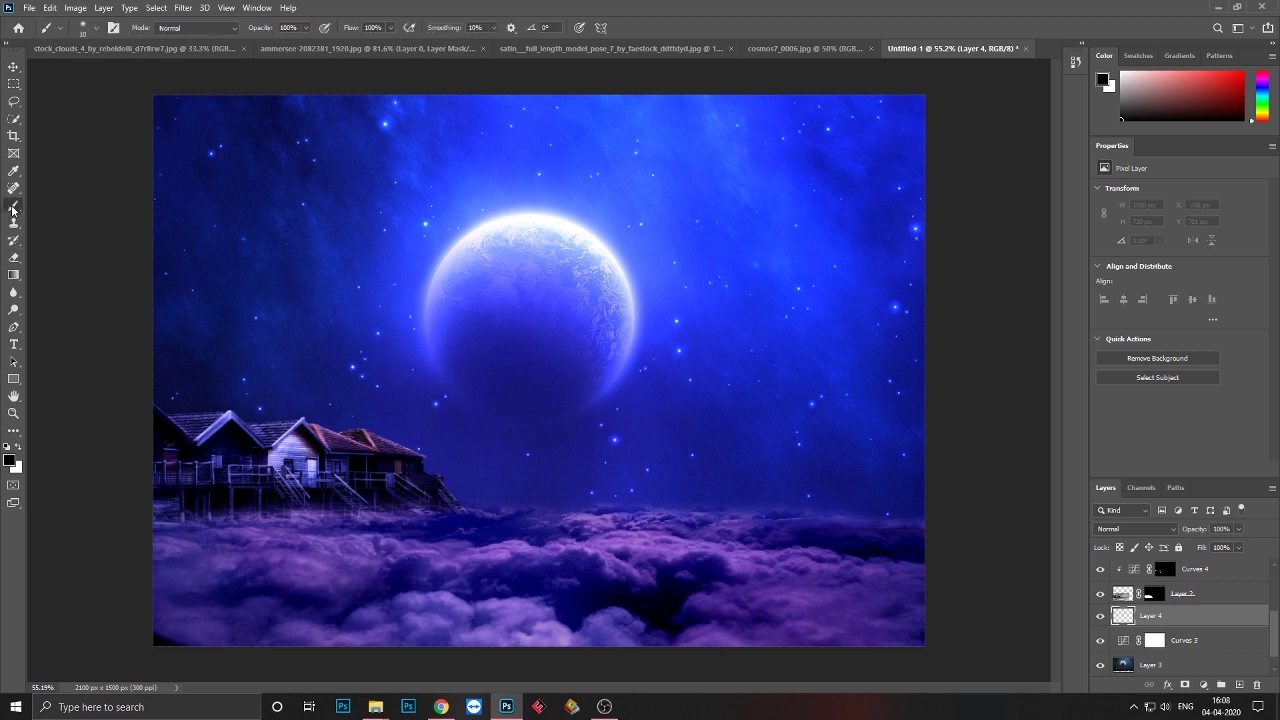
pyautogui.keyDown('alt'); pyautogui.click(518, 410); pyautogui.keyUp('alt')
pyautogui.press('g')
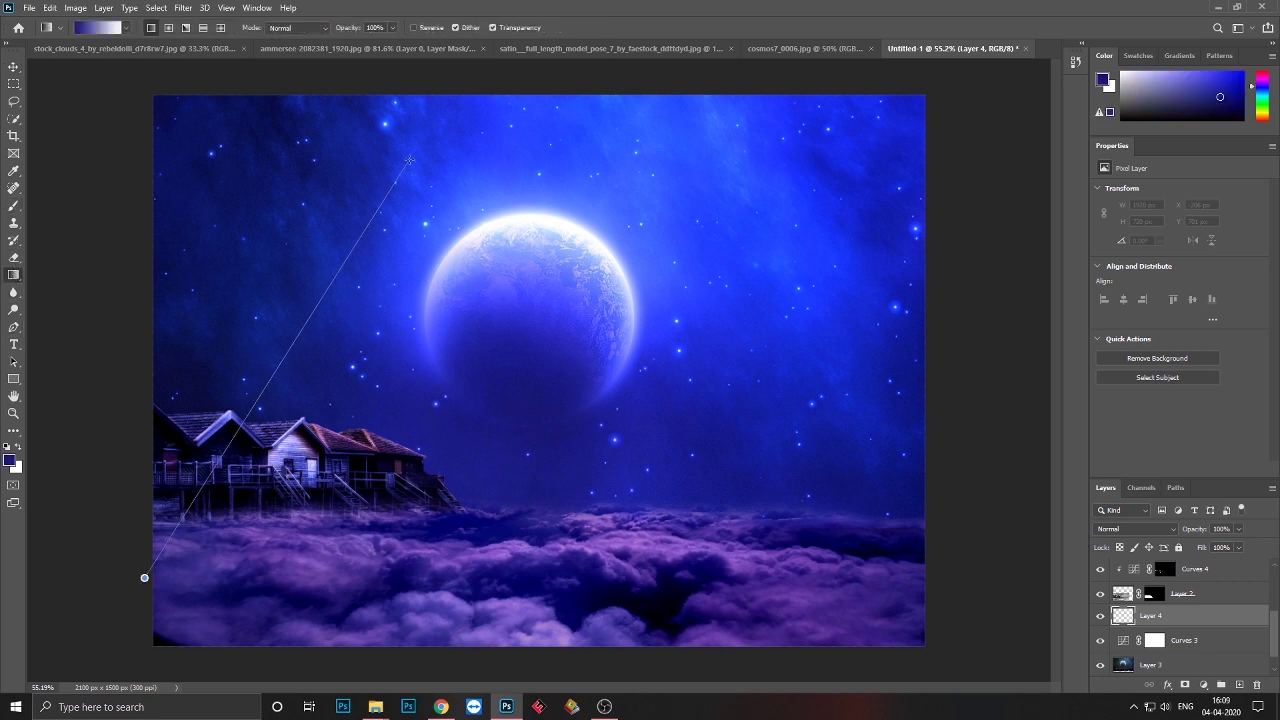
pyautogui.moveTo(409, 160); pyautogui.dragTo(420, 157)
pyautogui.hotkey('ctrl', 'z')
pyautogui.click(502, 145)
pyautogui.click(560, 172)
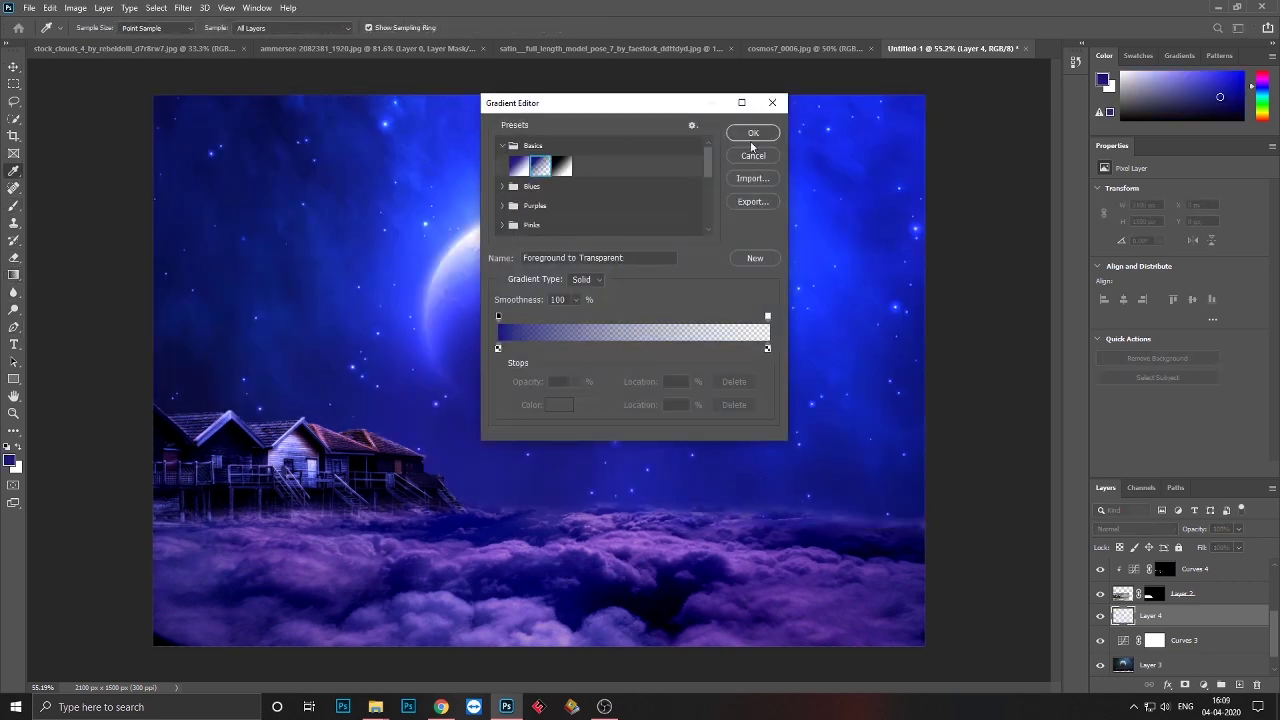
pyautogui.click(753, 133)
pyautogui.moveTo(371, 277); pyautogui.dragTo(137, 535)
# Set Layer 4's blend mode to Soft Light.
pyautogui.press('v')
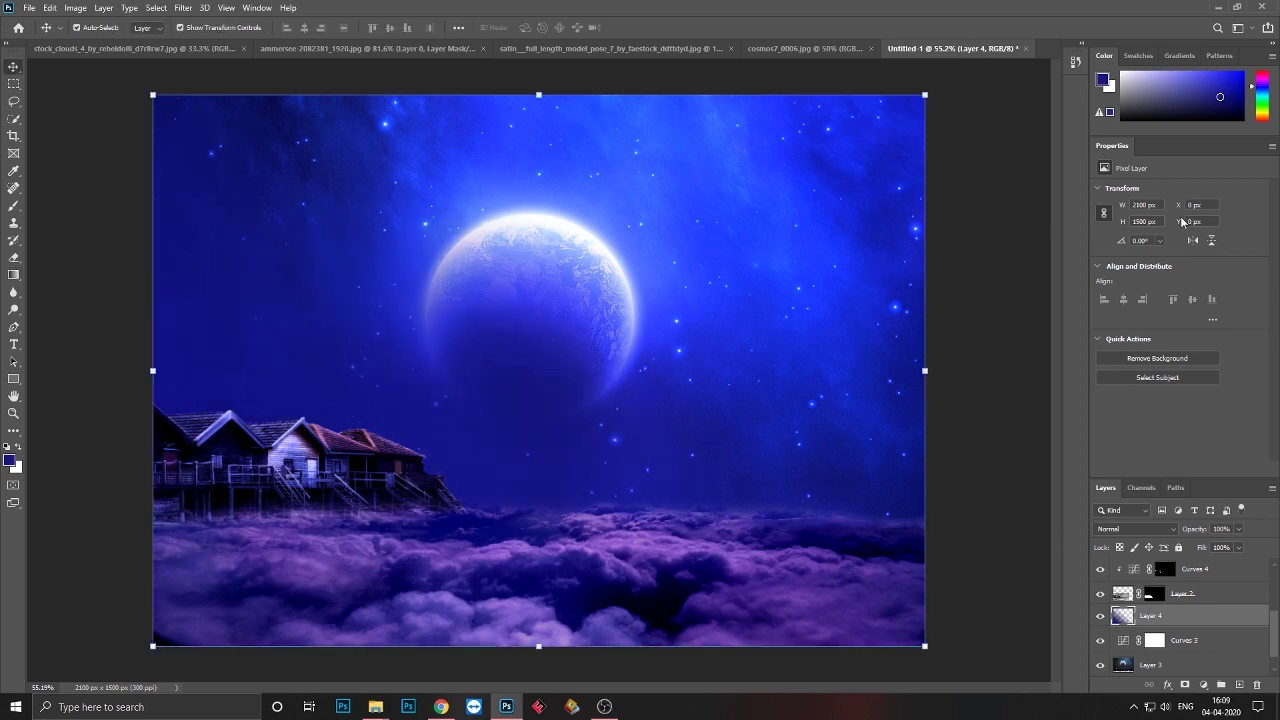
pyautogui.moveTo(1225, 480); pyautogui.dragTo(1225, 406)
pyautogui.click(1130, 455)
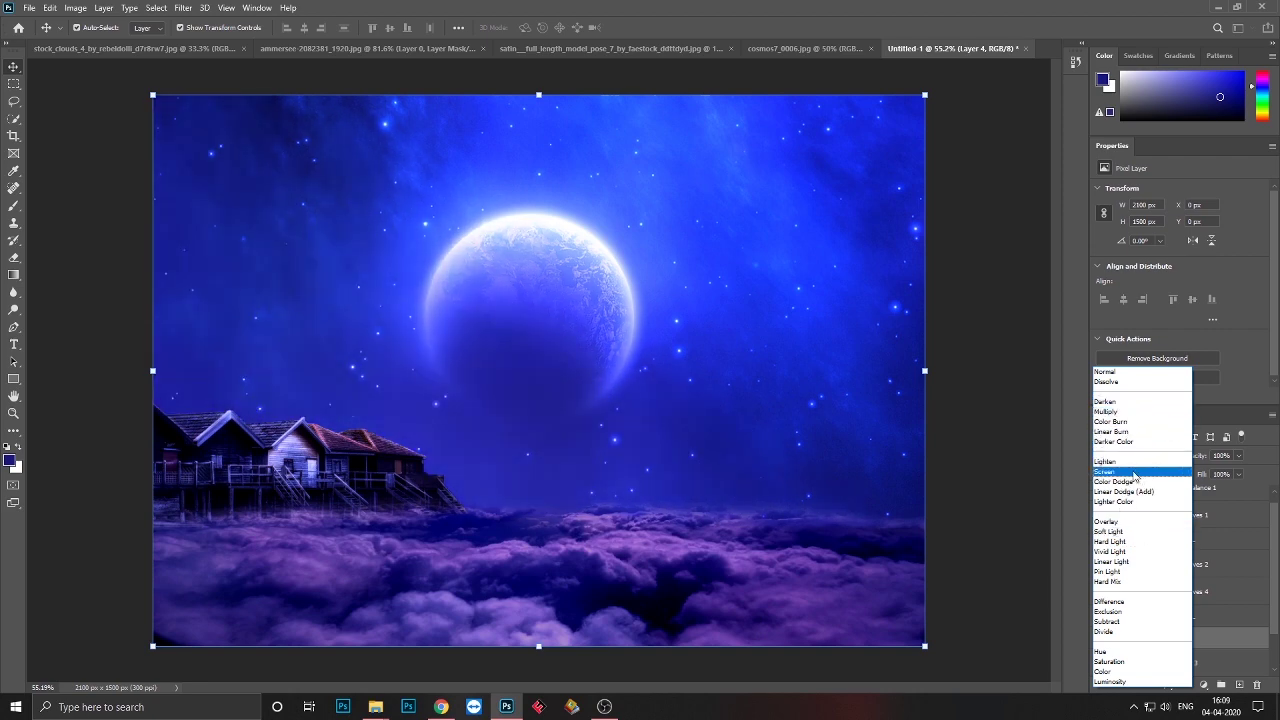
pyautogui.click(1132, 532)
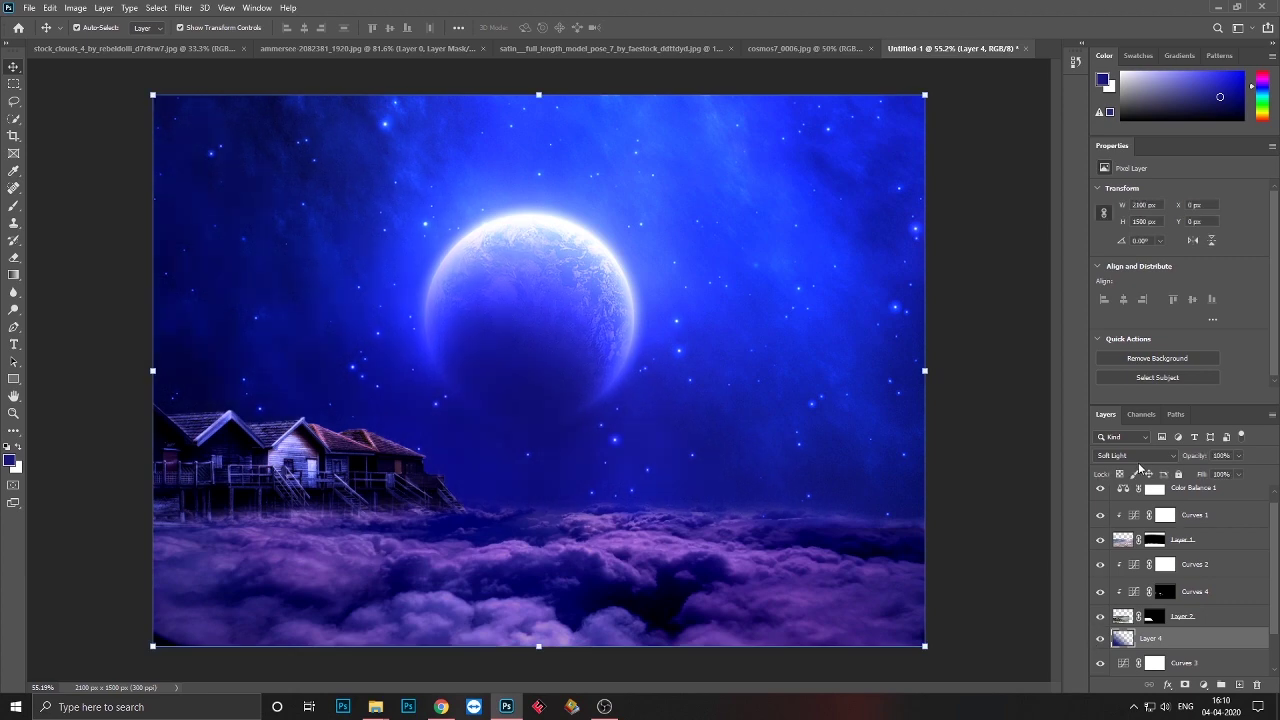
pyautogui.click(1236, 495)
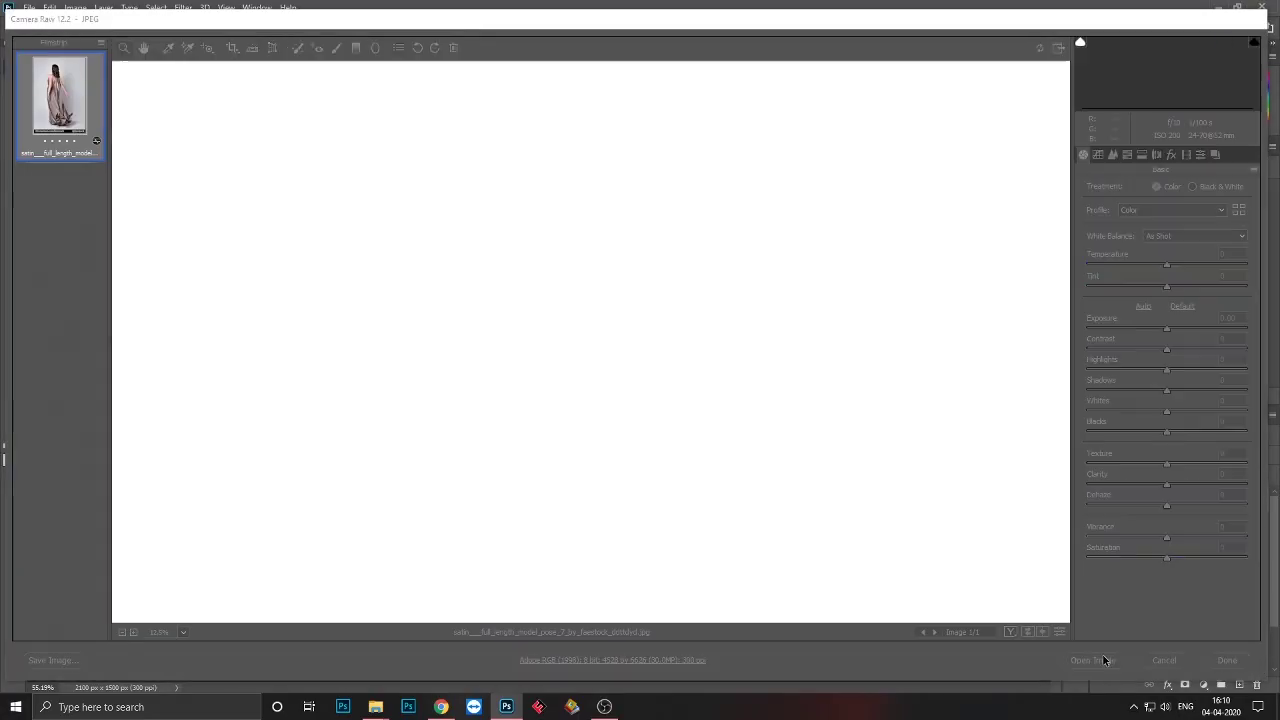
# Add the gown's lower hem folds to the woman's Quick Selection.
pyautogui.scroll(5, 489, 418)
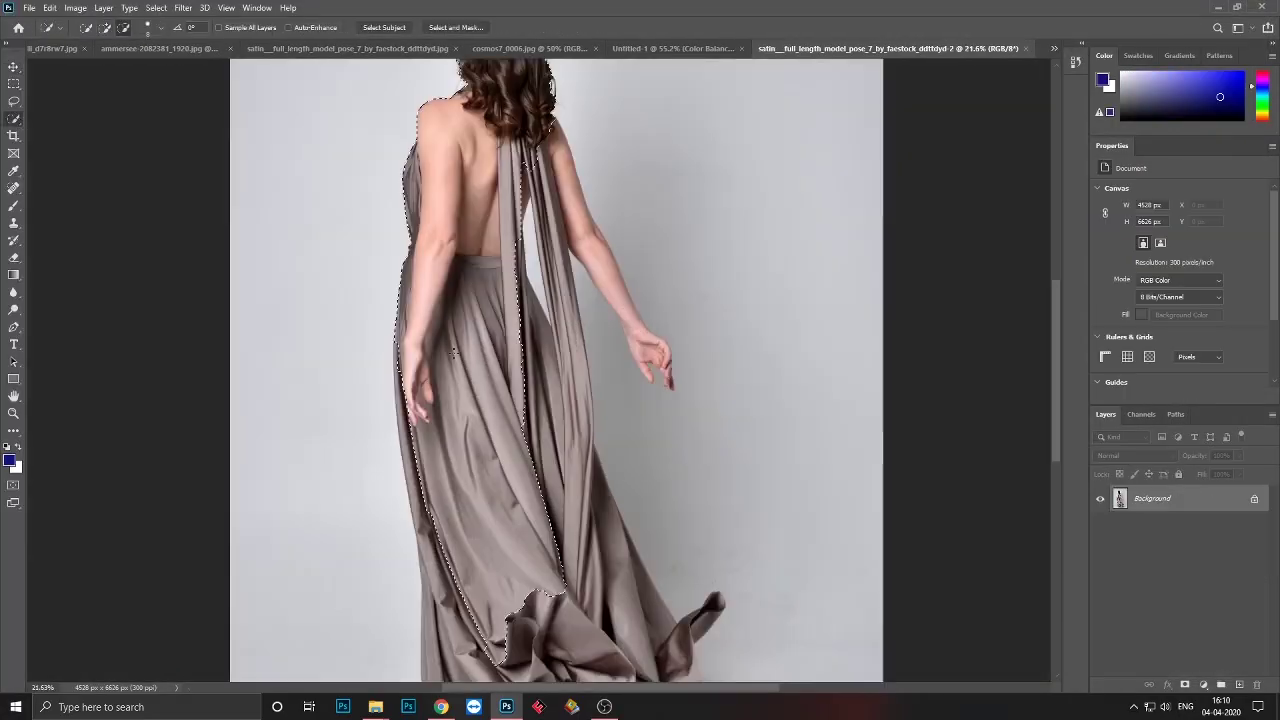
pyautogui.scroll(-2, 383, 232)
pyautogui.scroll(-3, 423, 400)
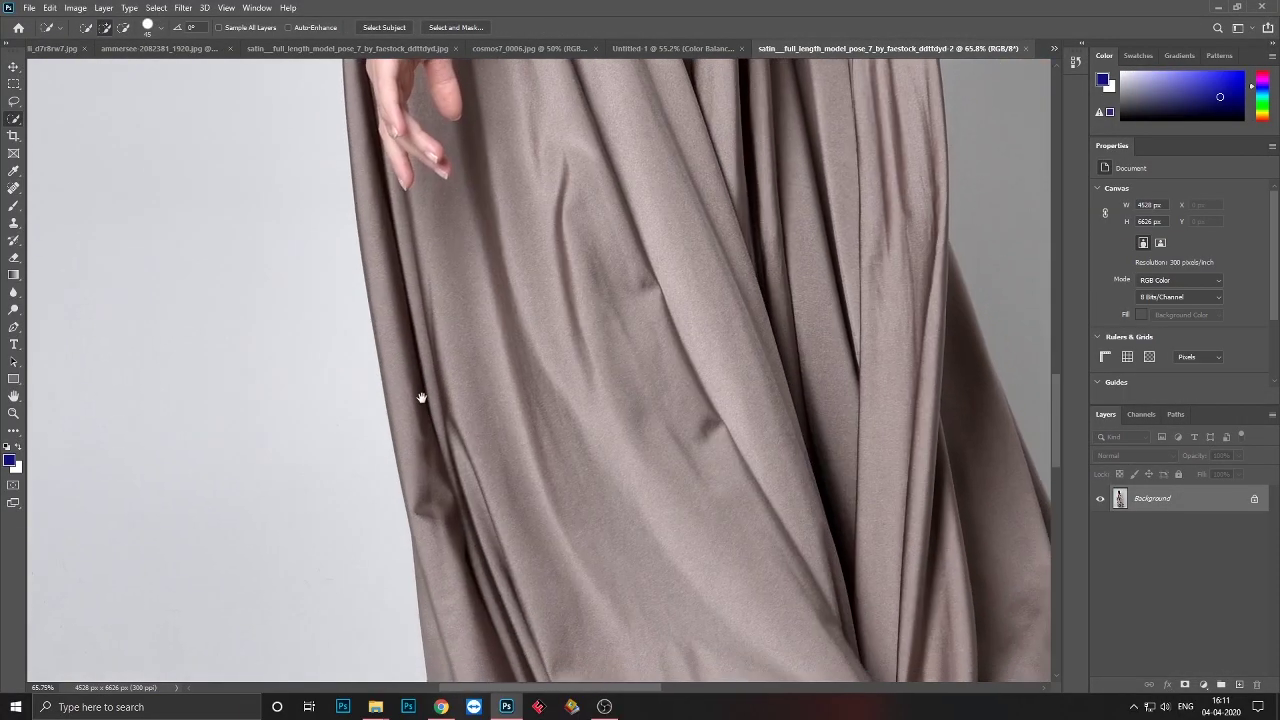
pyautogui.scroll(-5, 450, 300)
pyautogui.scroll(-2, 461, 338)
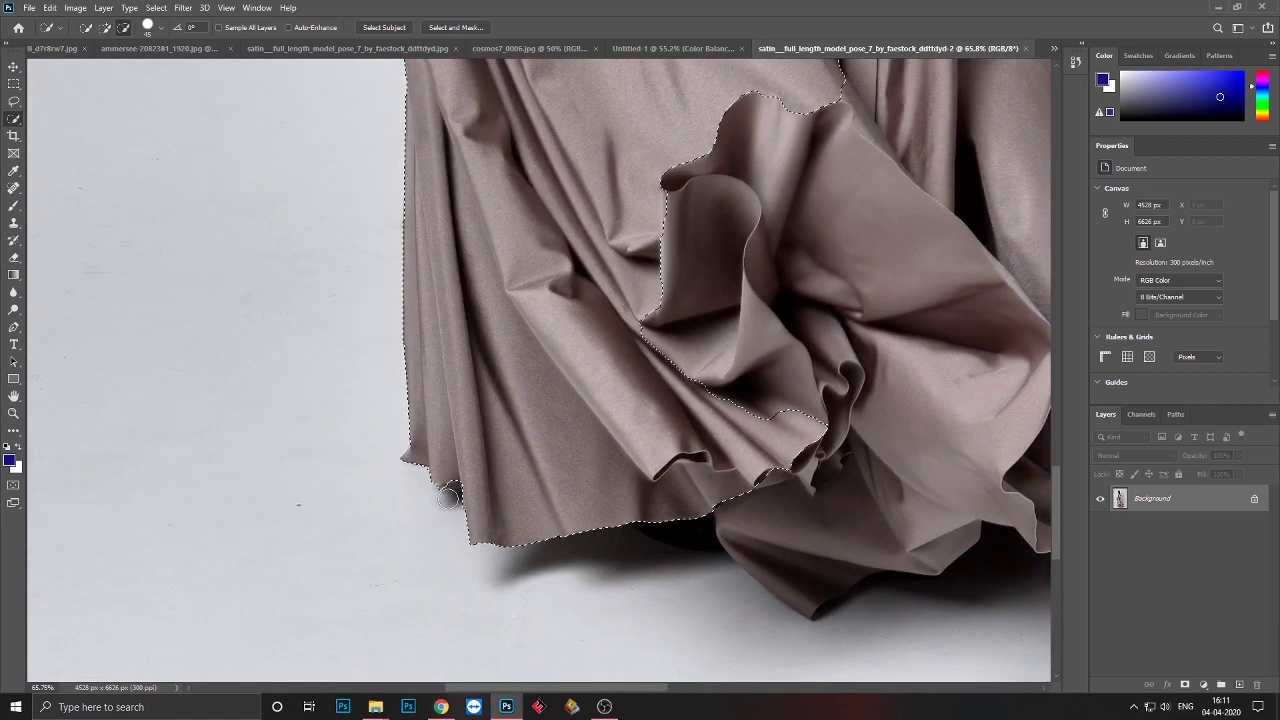
pyautogui.hscroll(5, 461, 338)
pyautogui.moveTo(300, 457)
pyautogui.mouseDown()
pyautogui.moveTo(282, 551)
pyautogui.moveTo(414, 531)
pyautogui.mouseUp()
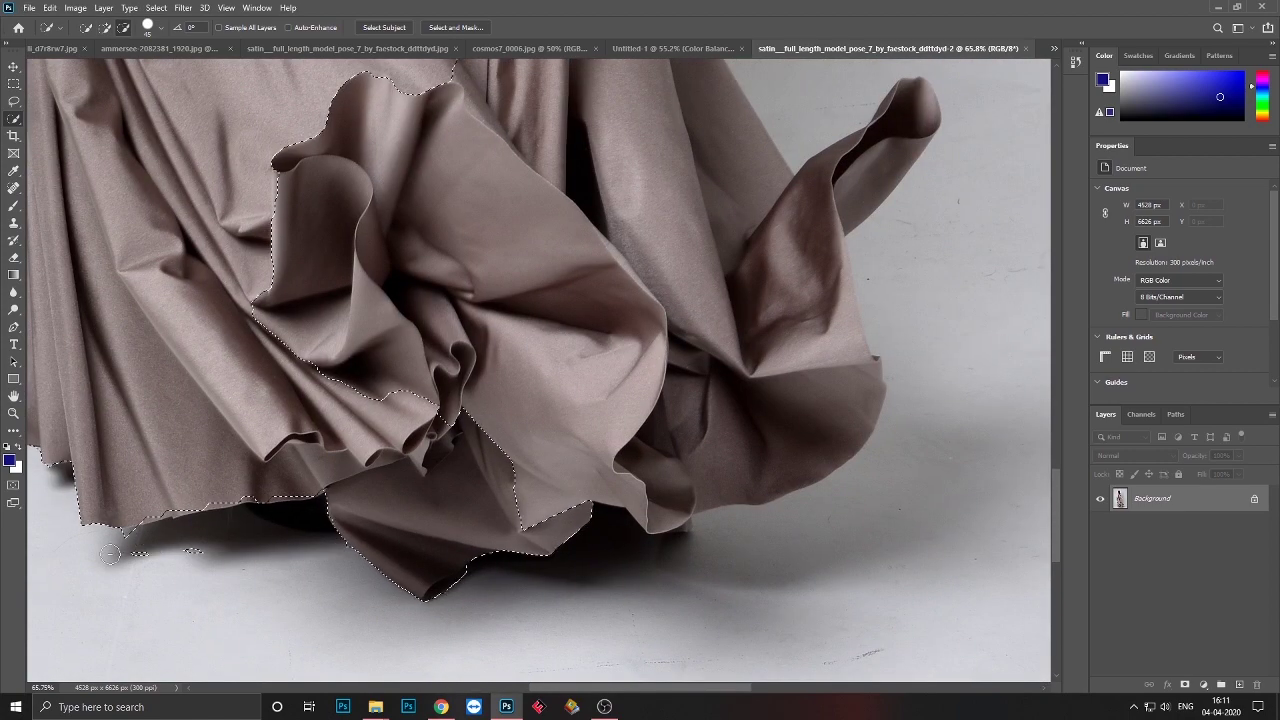
pyautogui.hscroll(3, 452, 476)
pyautogui.scroll(3, 452, 476)
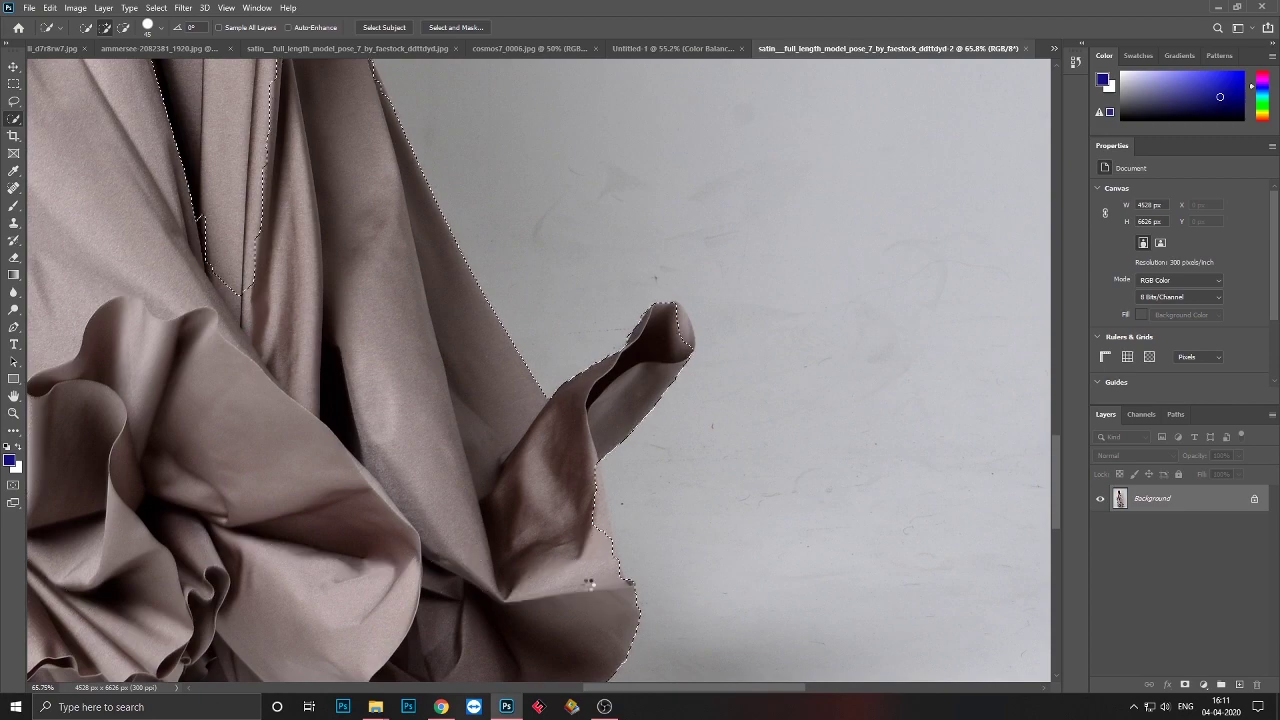
pyautogui.moveTo(600, 580); pyautogui.dragTo(672, 344)
# Extend the selection up the arm and along the gown's flap edge.
pyautogui.scroll(-5, 700, 300)
pyautogui.scroll(5, 650, 200)
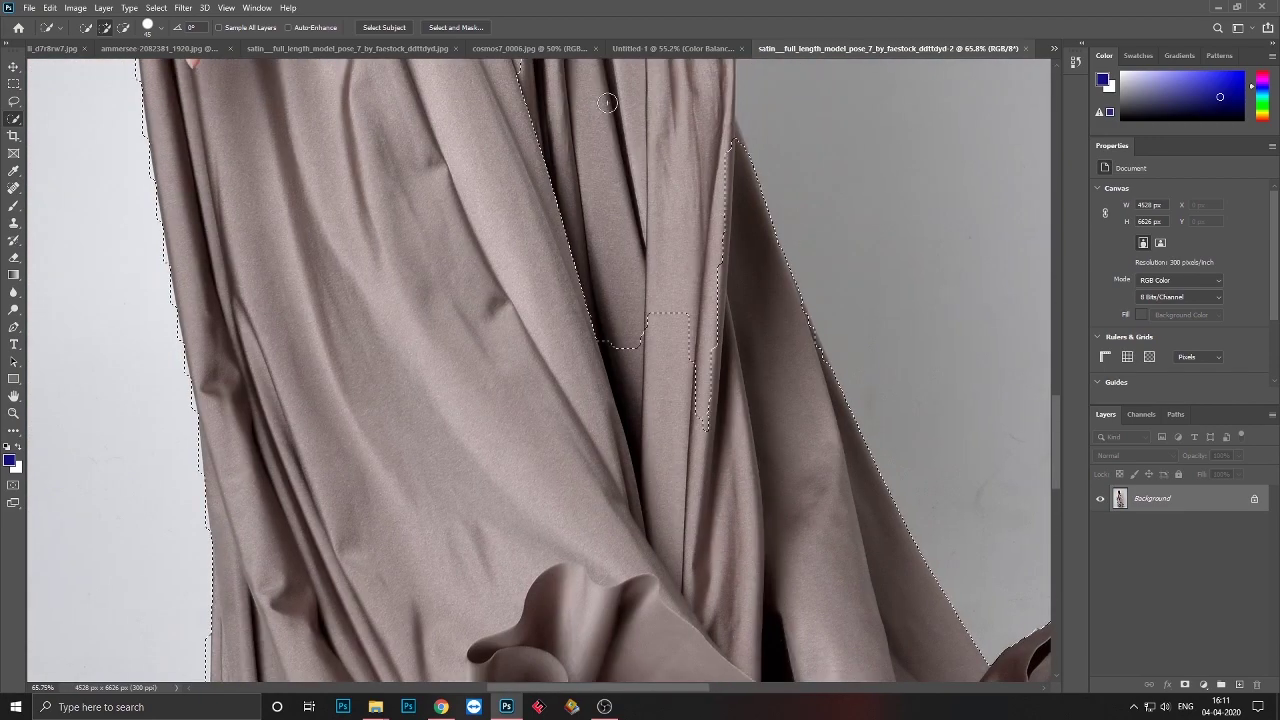
pyautogui.scroll(3, 700, 300)
pyautogui.scroll(3, 600, 420)
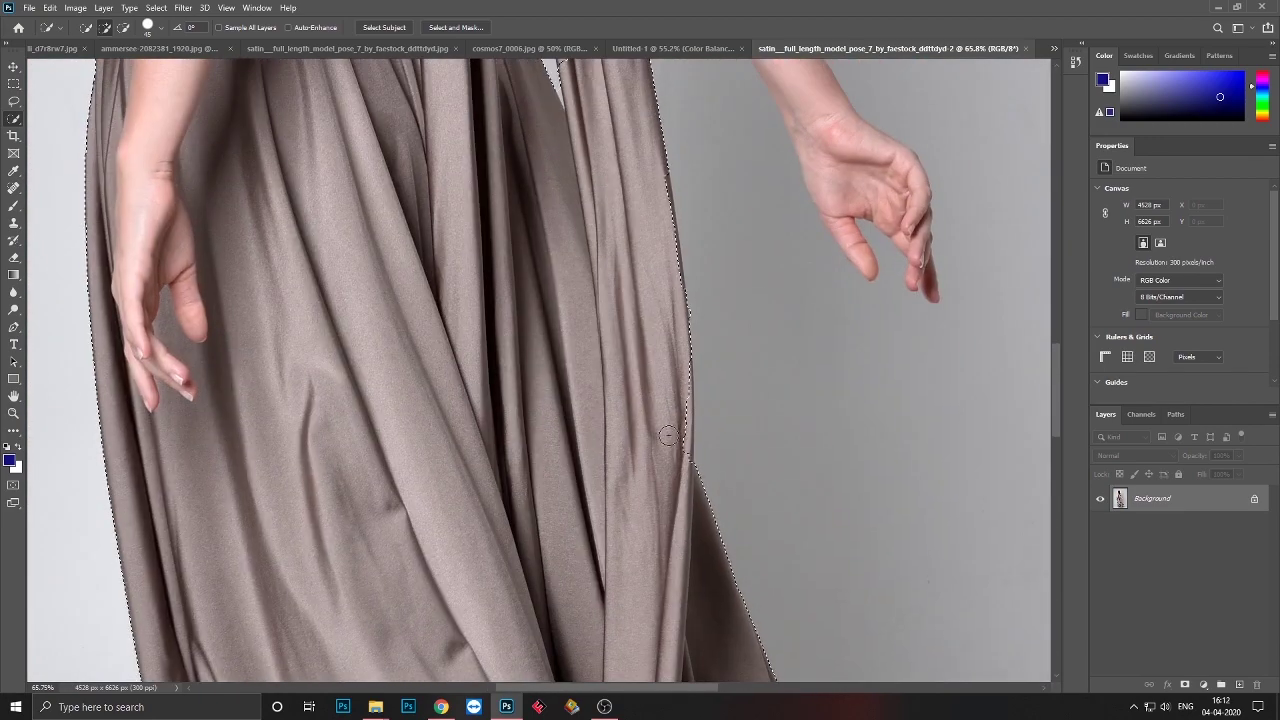
pyautogui.scroll(4, 653, 454)
pyautogui.scroll(3, 660, 514)
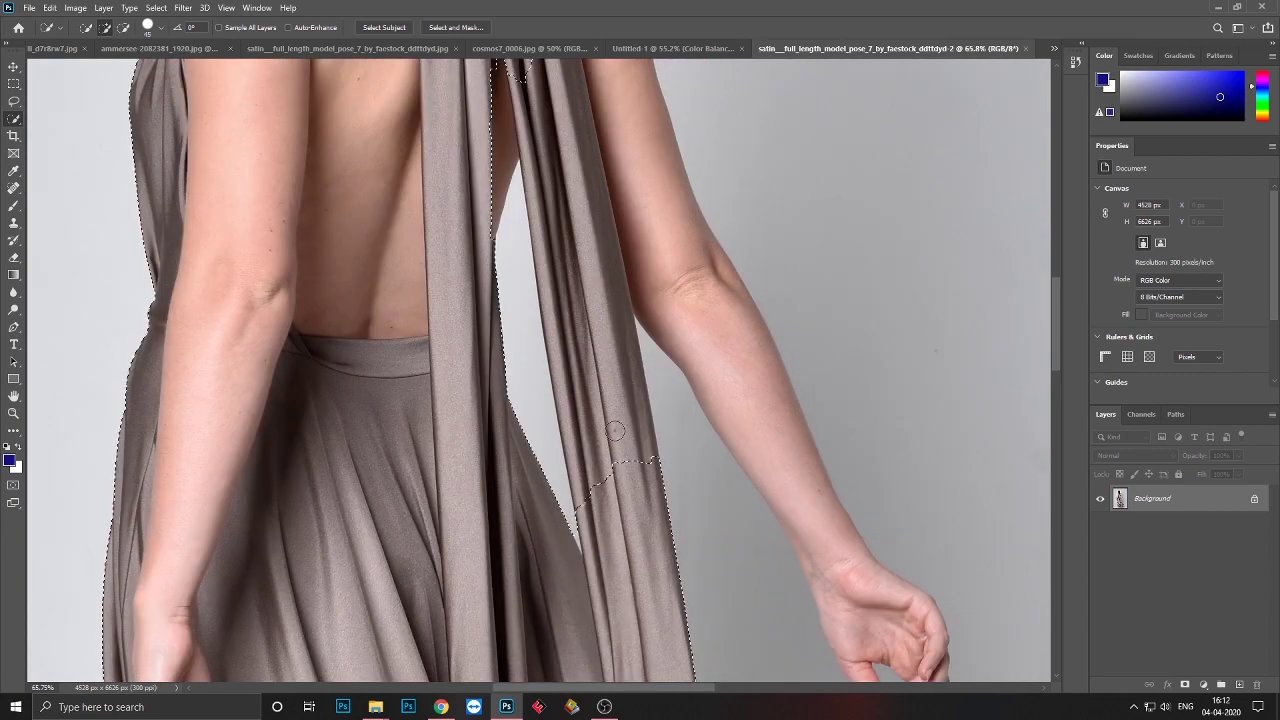
pyautogui.scroll(3, 596, 290)
pyautogui.moveTo(532, 435); pyautogui.dragTo(431, 423)
pyautogui.scroll(5, 431, 423)
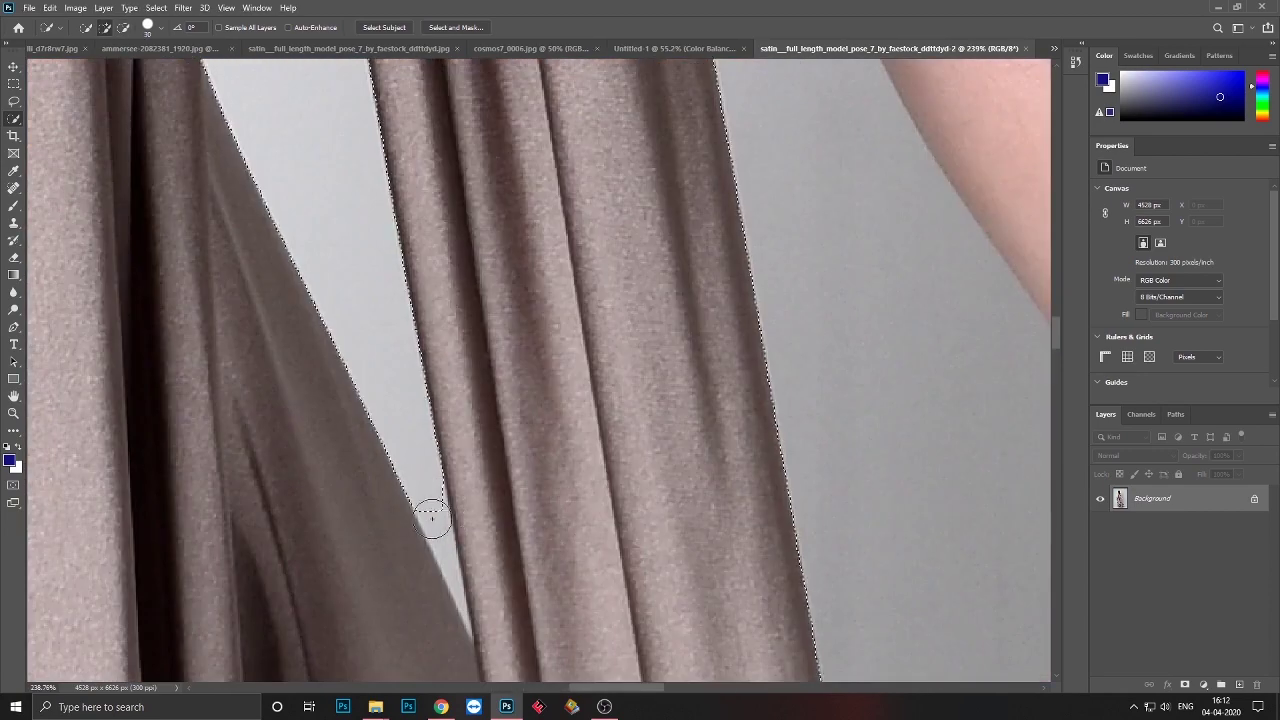
pyautogui.moveTo(432, 540)
pyautogui.mouseDown()
pyautogui.moveTo(457, 612)
pyautogui.moveTo(500, 500)
pyautogui.mouseUp()
pyautogui.scroll(-3, 500, 500)
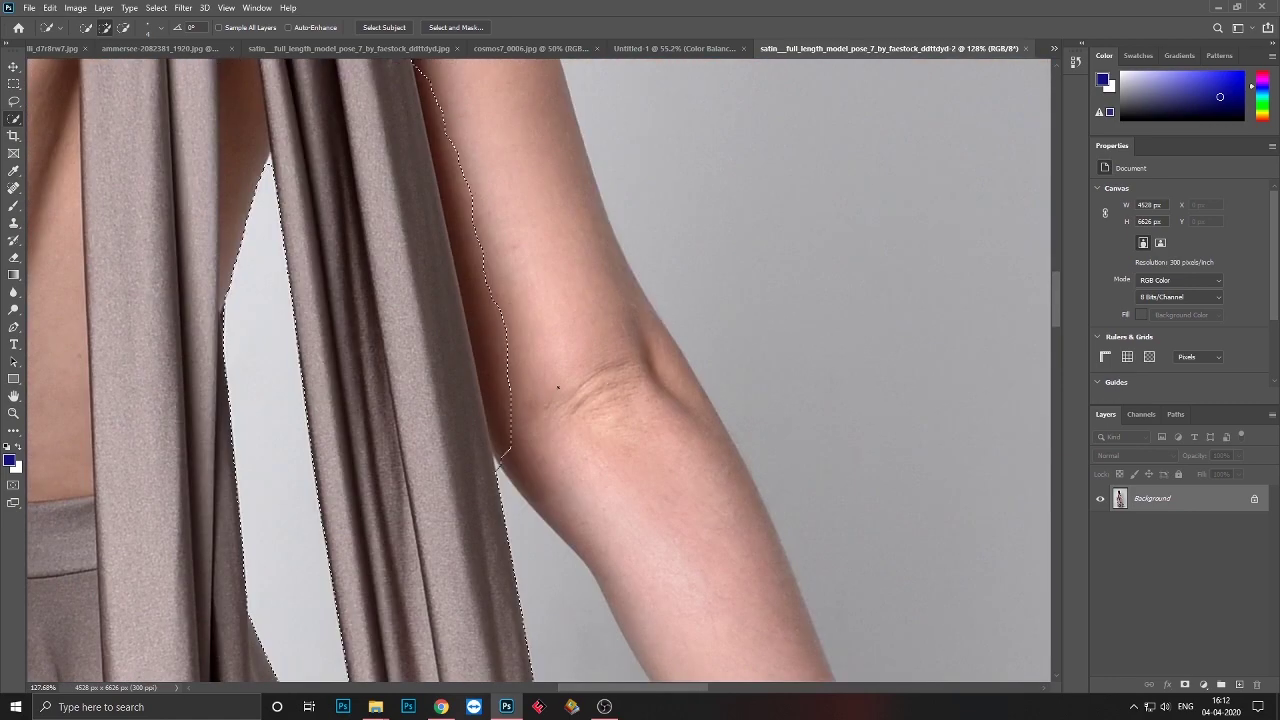
pyautogui.scroll(-3, 537, 300)
pyautogui.scroll(-3, 560, 305)
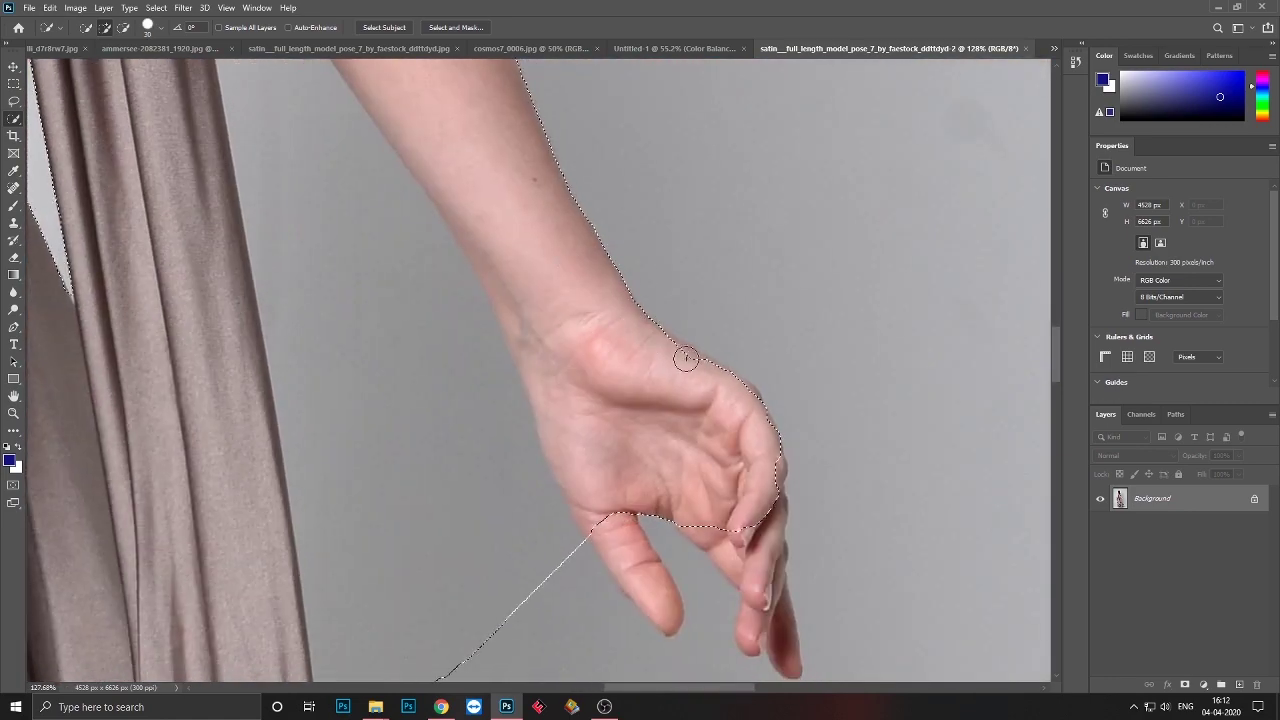
pyautogui.moveTo(686, 358); pyautogui.dragTo(520, 231)
pyautogui.scroll(-2, 605, 292)
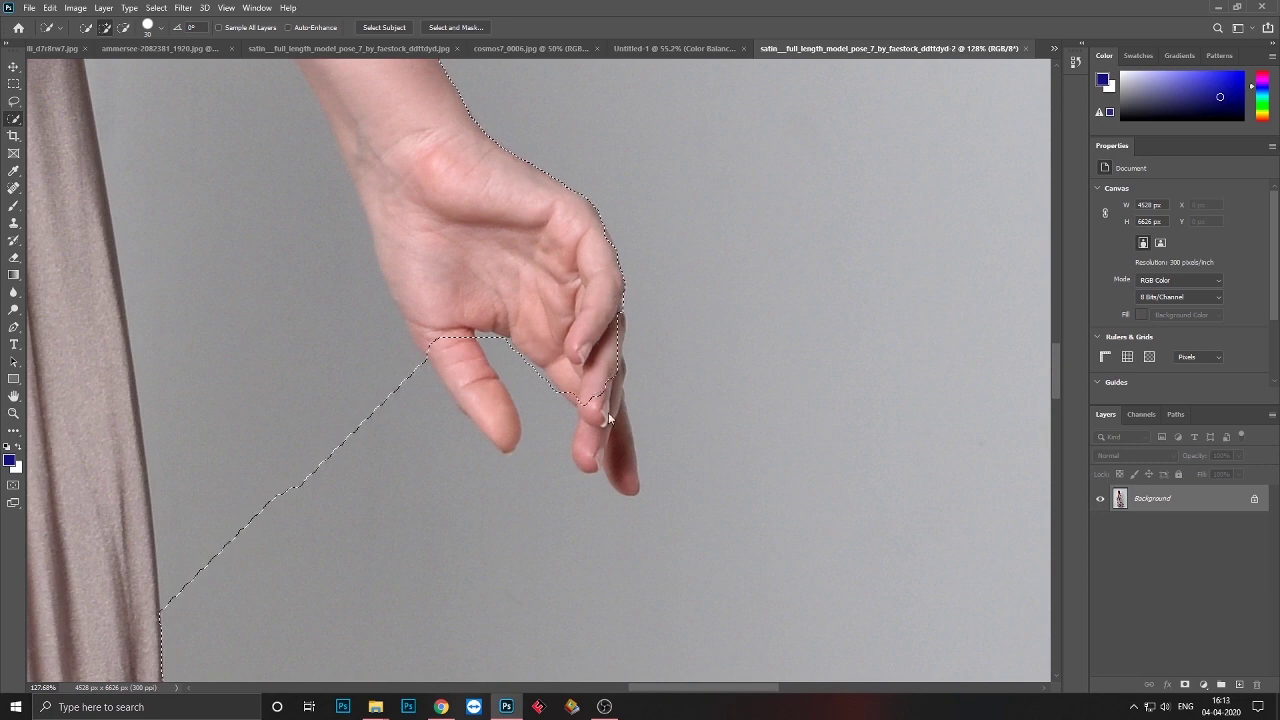
pyautogui.scroll(-2, 567, 484)
# Refine the selection around the hand and index finger, removing the stray diagonal edge.
pyautogui.moveTo(414, 214); pyautogui.dragTo(334, 500)
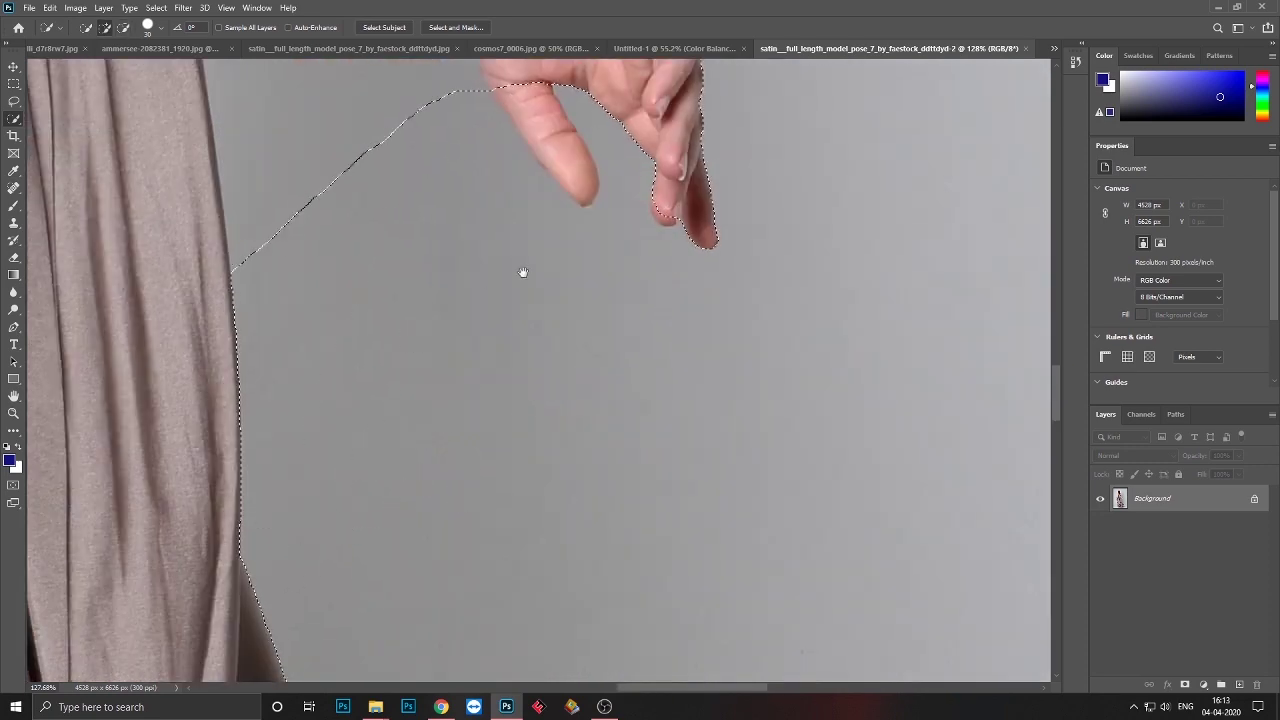
pyautogui.scroll(2, 523, 271)
pyautogui.scroll(2, 537, 543)
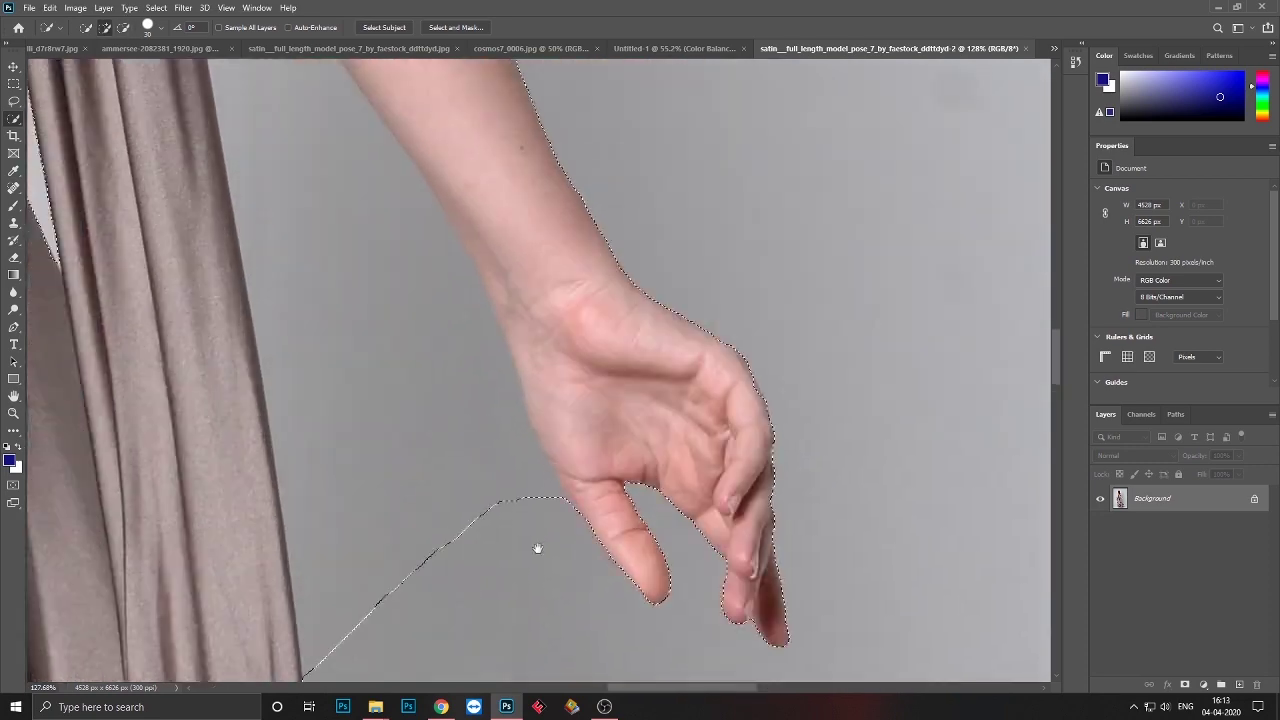
pyautogui.moveTo(537, 543); pyautogui.dragTo(346, 520)
pyautogui.moveTo(359, 587); pyautogui.dragTo(424, 417)
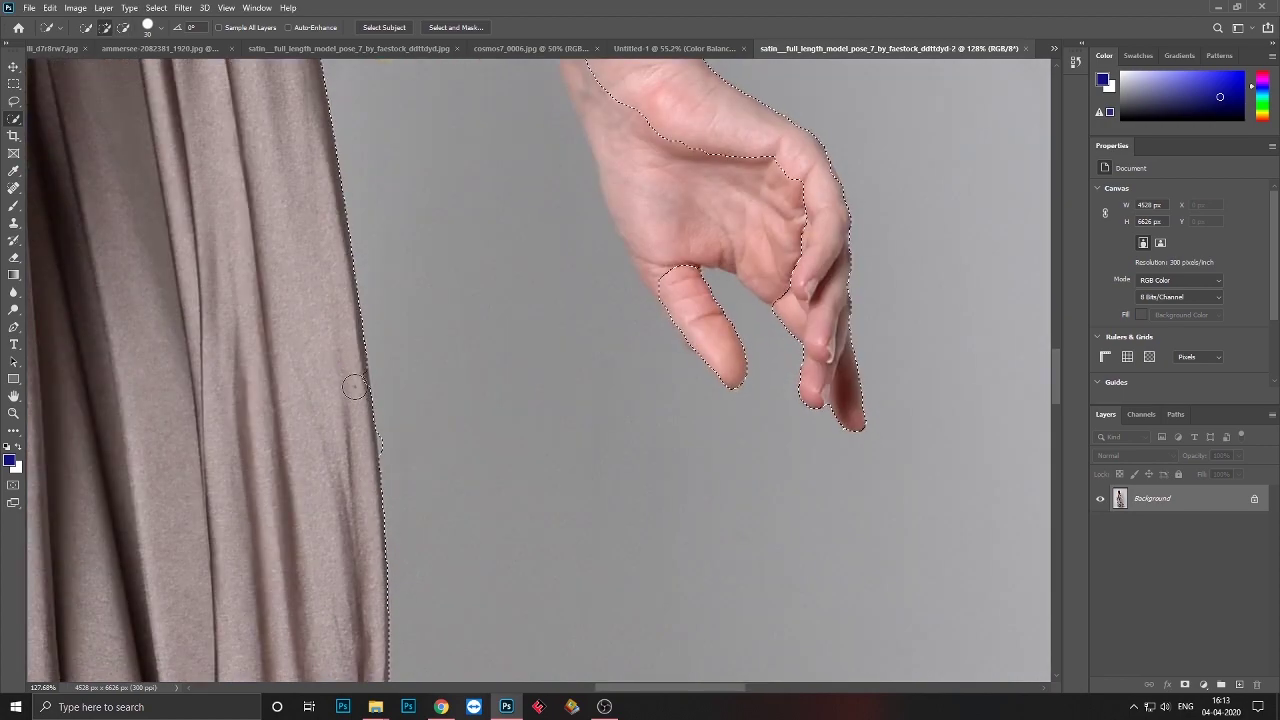
pyautogui.scroll(5, 706, 437)
pyautogui.scroll(5, 686, 543)
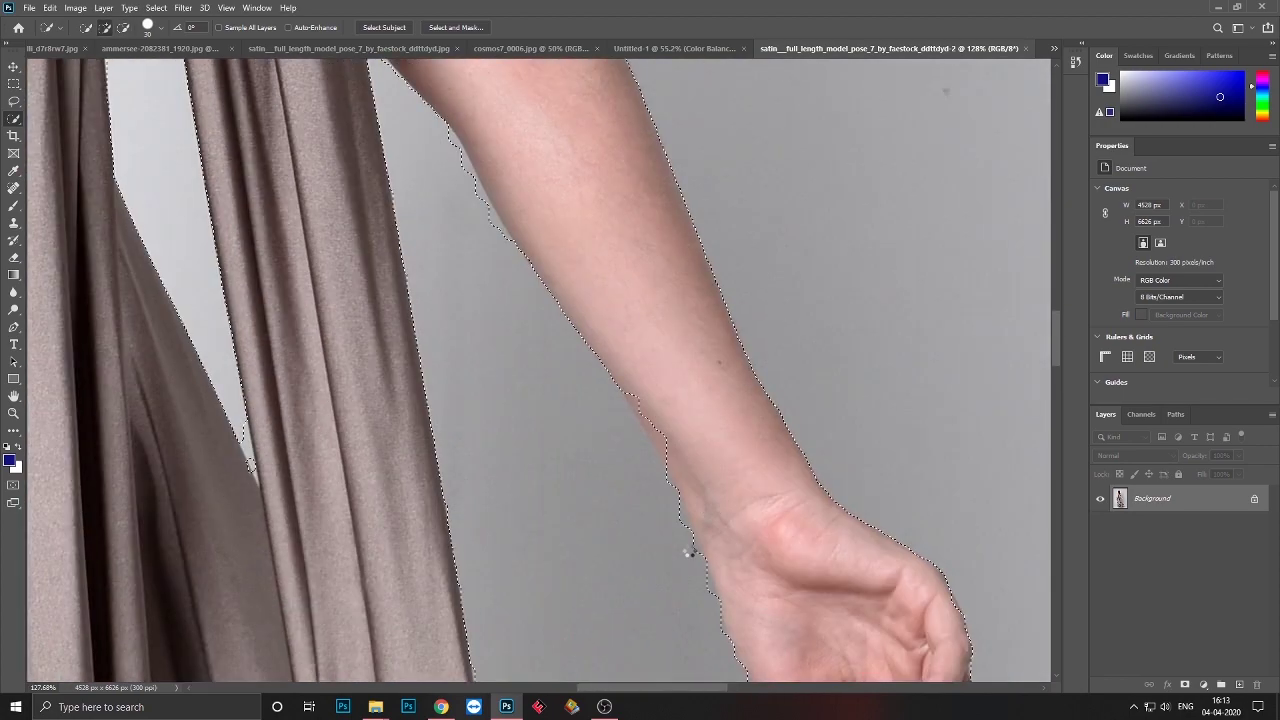
pyautogui.scroll(5, 720, 534)
pyautogui.scroll(5, 740, 586)
pyautogui.scroll(-5, 740, 586)
pyautogui.scroll(7, 548, 318)
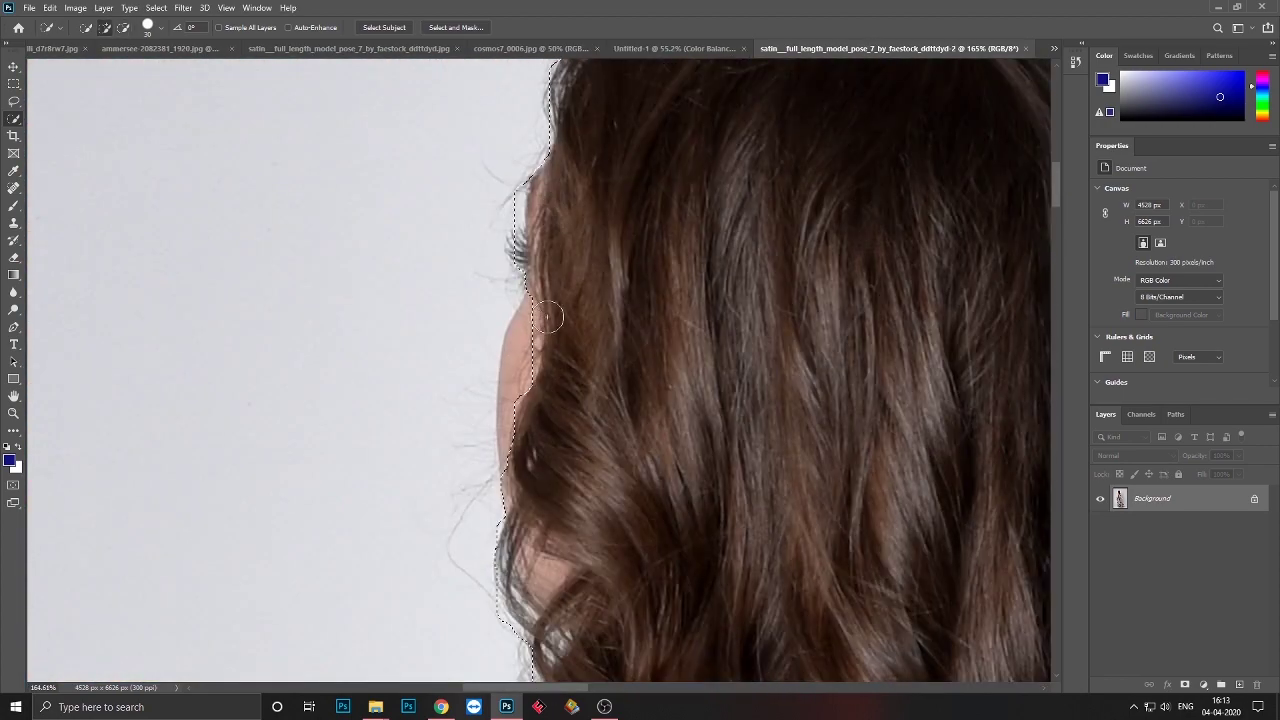
pyautogui.scroll(-5, 525, 388)
pyautogui.scroll(-10, 560, 220)
pyautogui.scroll(-2, 709, 429)
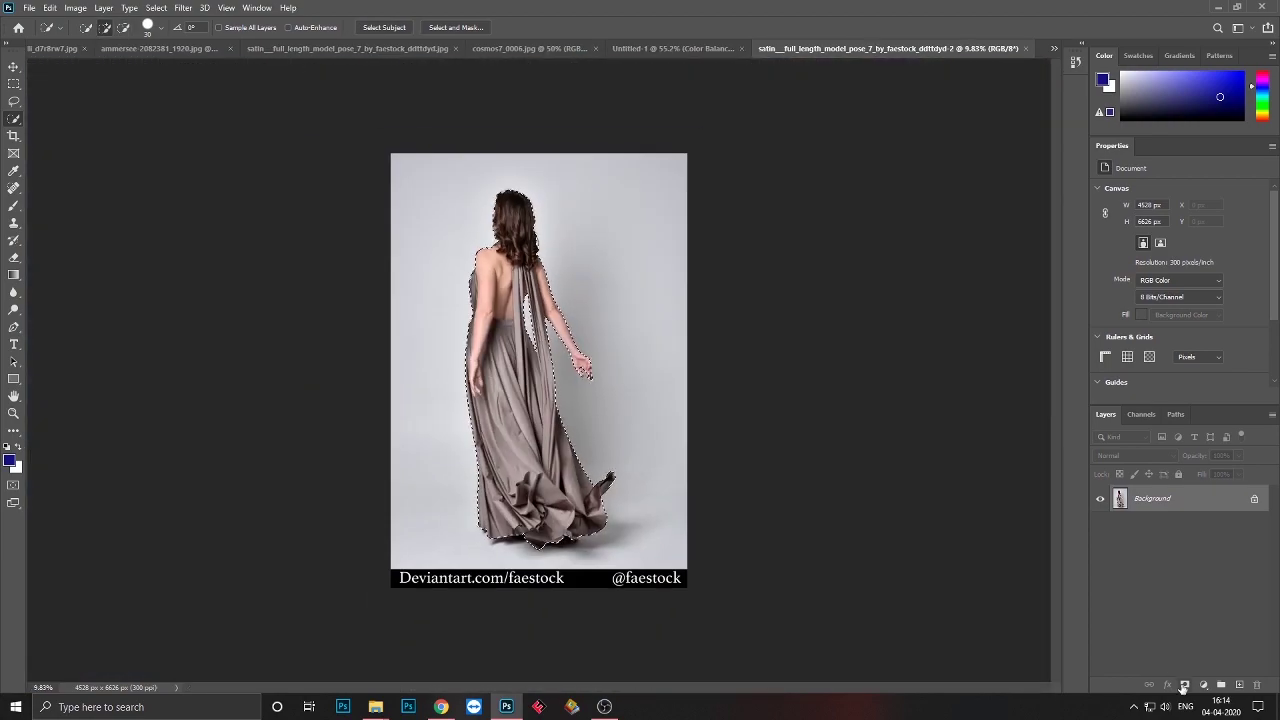
# Refine the hair edges of the woman's selection in Select and Mask.
pyautogui.click(449, 31)
pyautogui.scroll(5, 645, 371)
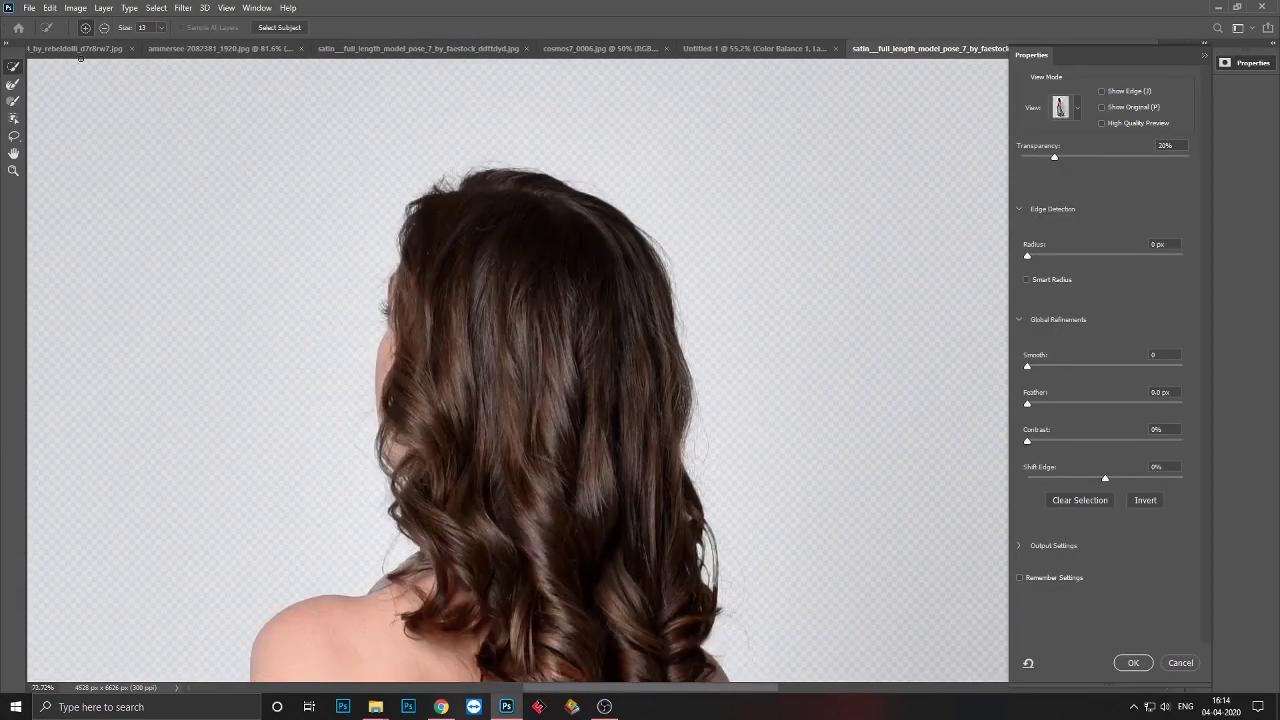
pyautogui.moveTo(695, 402); pyautogui.dragTo(624, 265)
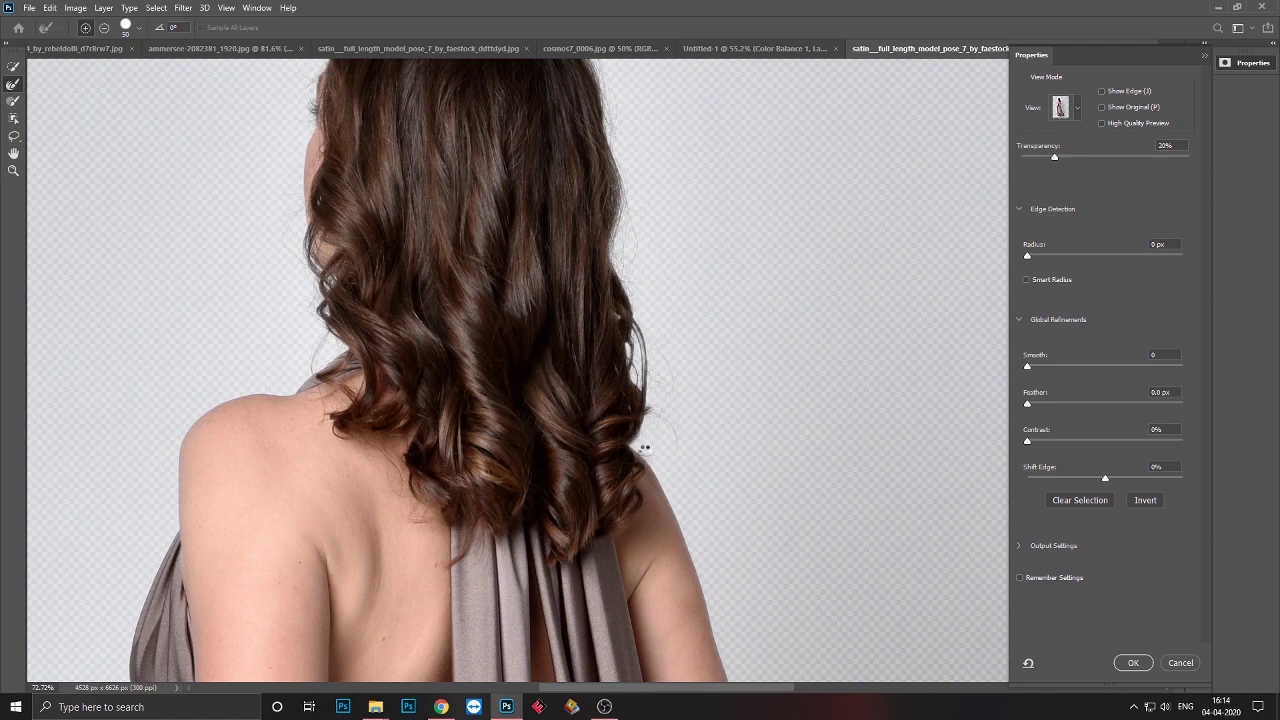
pyautogui.moveTo(645, 448); pyautogui.dragTo(720, 478)
pyautogui.moveTo(386, 193); pyautogui.dragTo(401, 315)
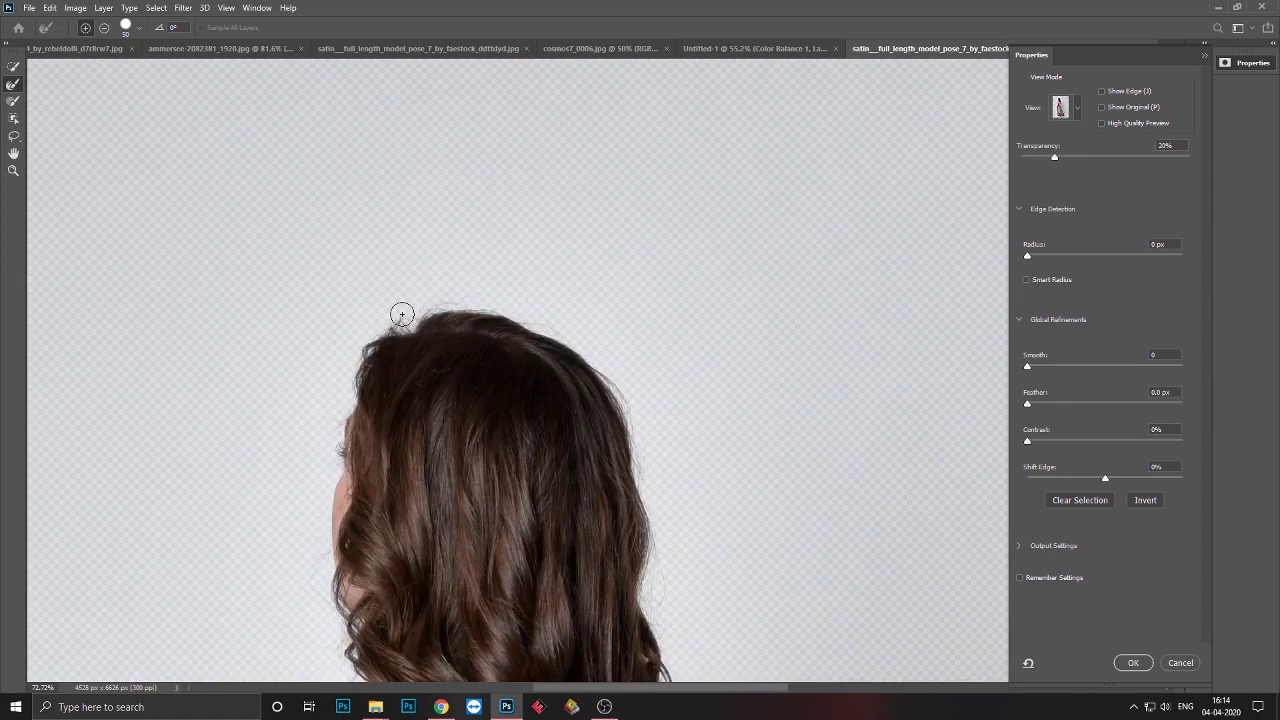
pyautogui.scroll(3, 480, 266)
pyautogui.scroll(2, 500, 300)
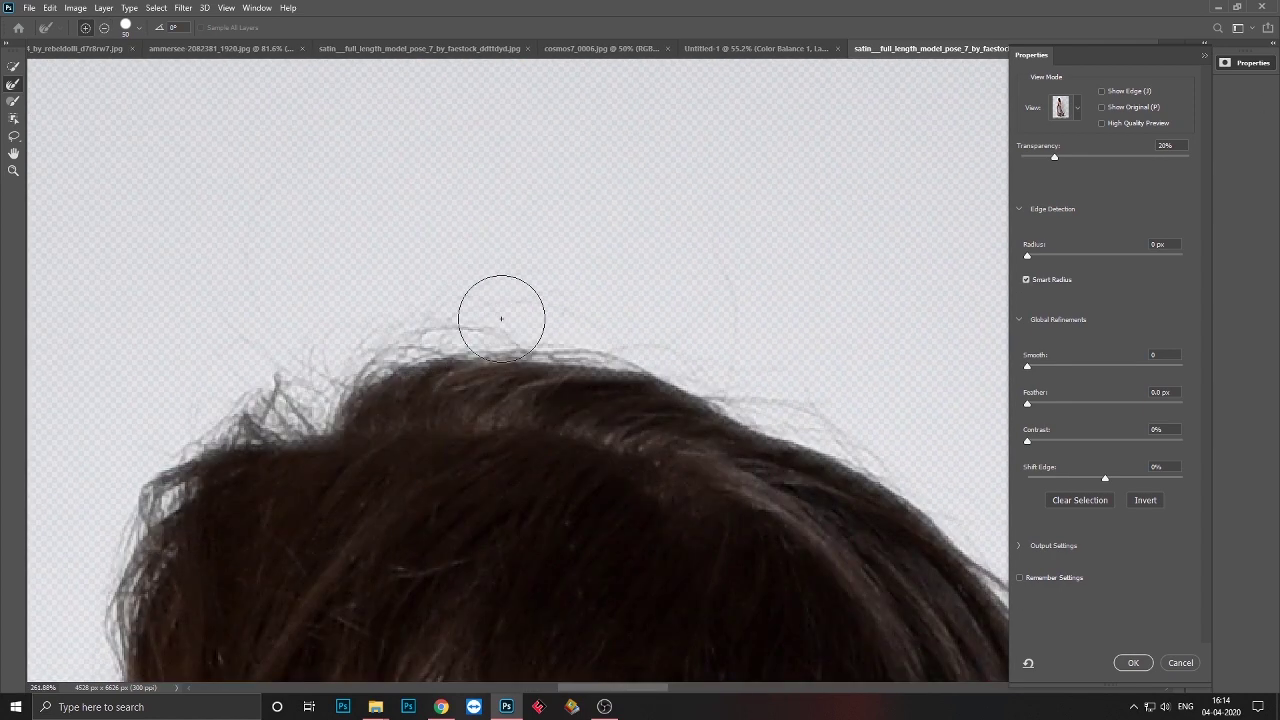
pyautogui.scroll(2, 309, 277)
pyautogui.moveTo(309, 277); pyautogui.dragTo(642, 297)
pyautogui.scroll(-3, 660, 320)
pyautogui.scroll(-3, 686, 337)
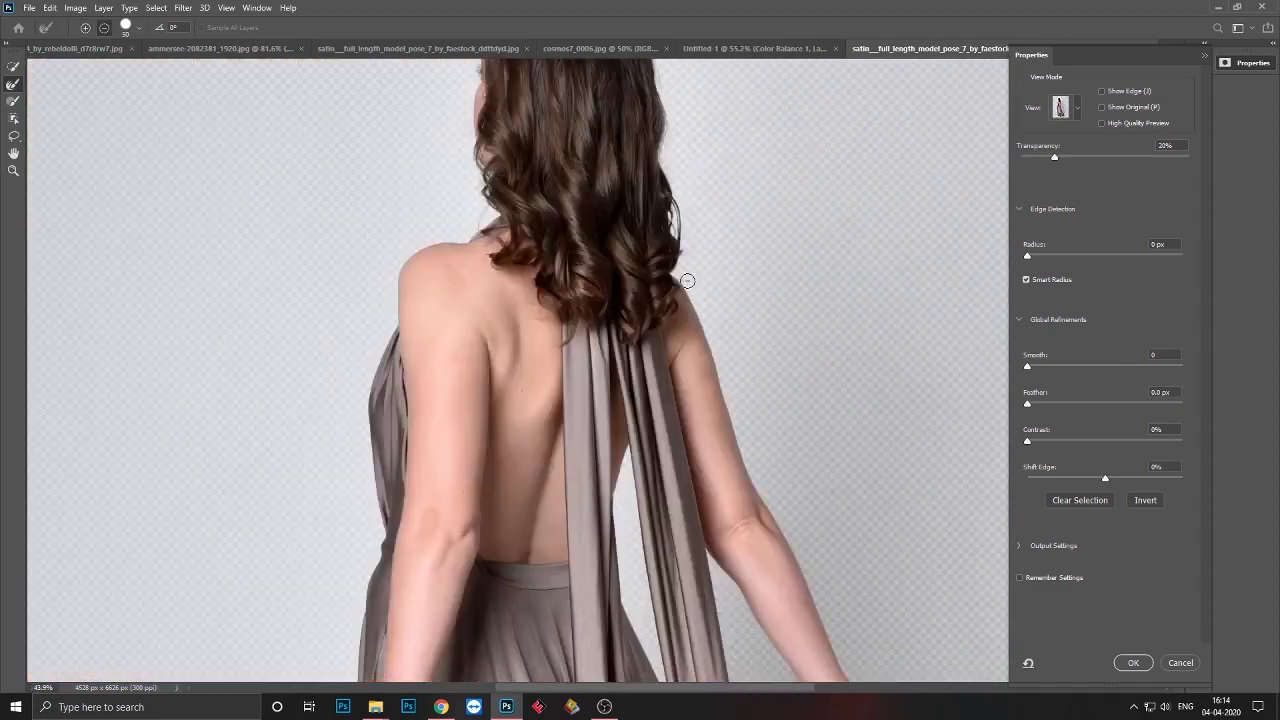
pyautogui.click(1133, 662)
# Add a layer mask to the woman and refine its hair edges in Select and Mask.
pyautogui.click(1185, 685)
pyautogui.scroll(10, 257, 308)
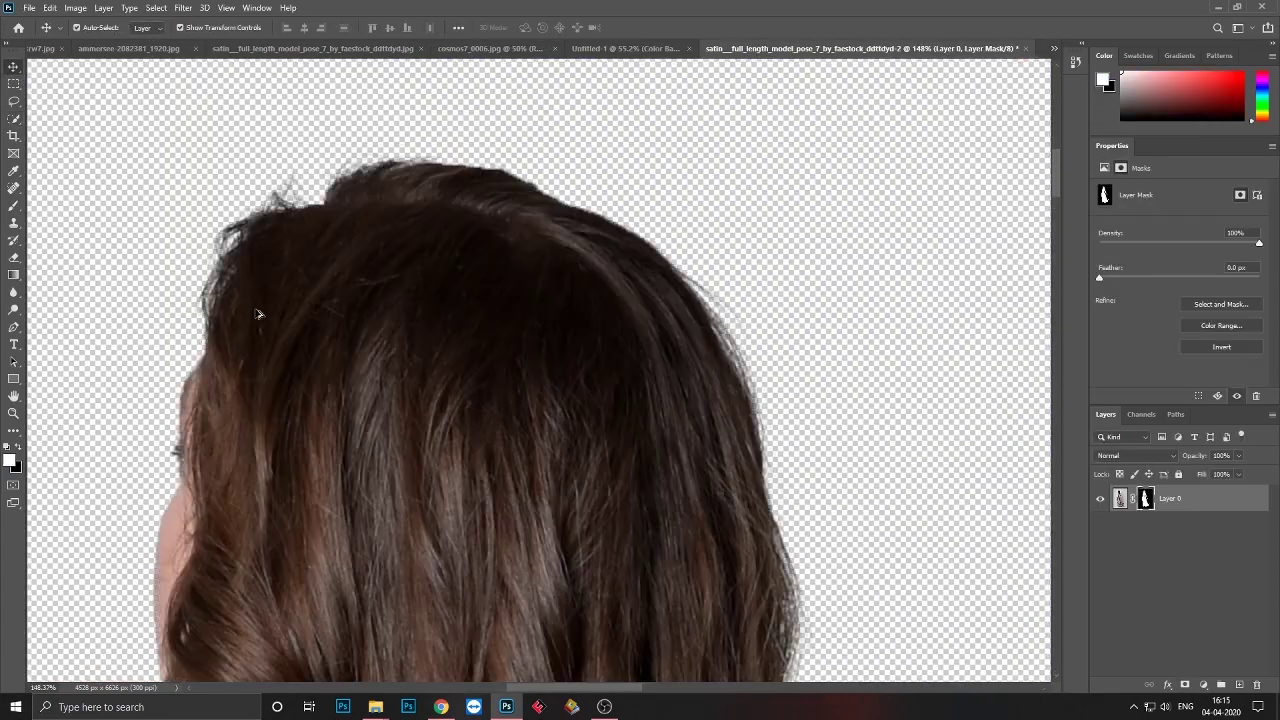
pyautogui.scroll(-5, 500, 360)
pyautogui.rightClick(1145, 498)
pyautogui.click(1183, 594)
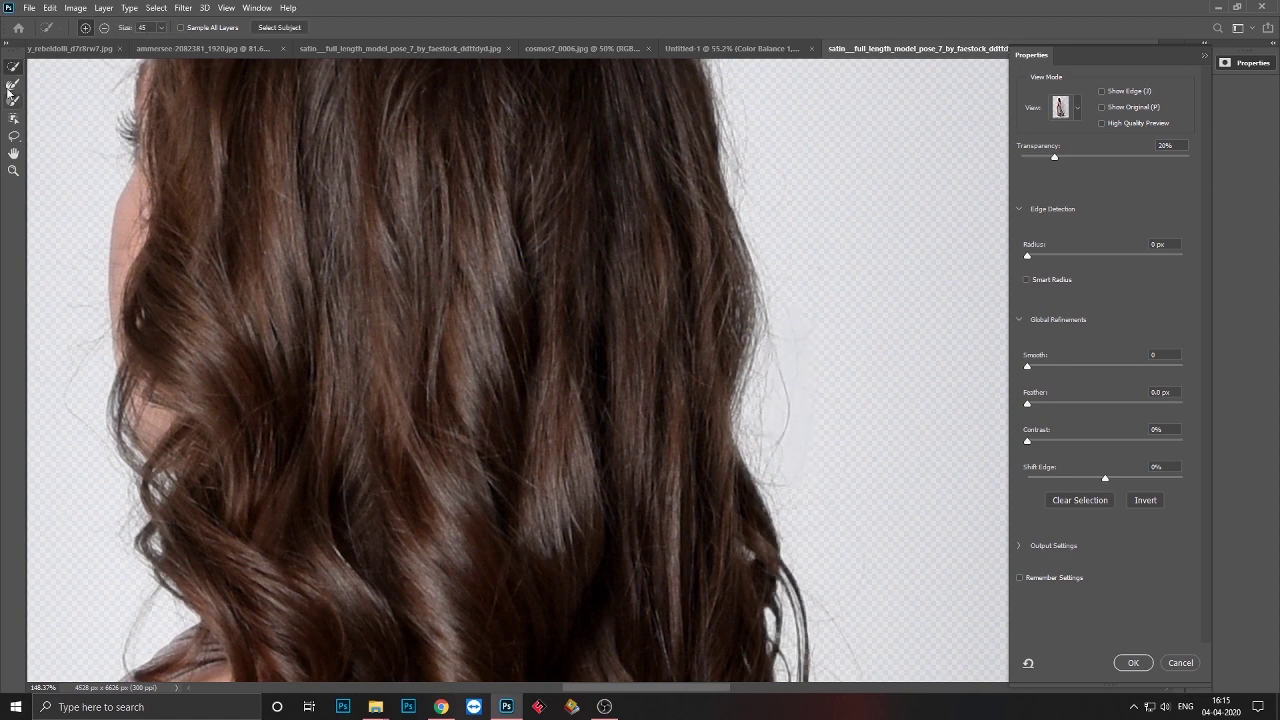
pyautogui.scroll(-3, 785, 337)
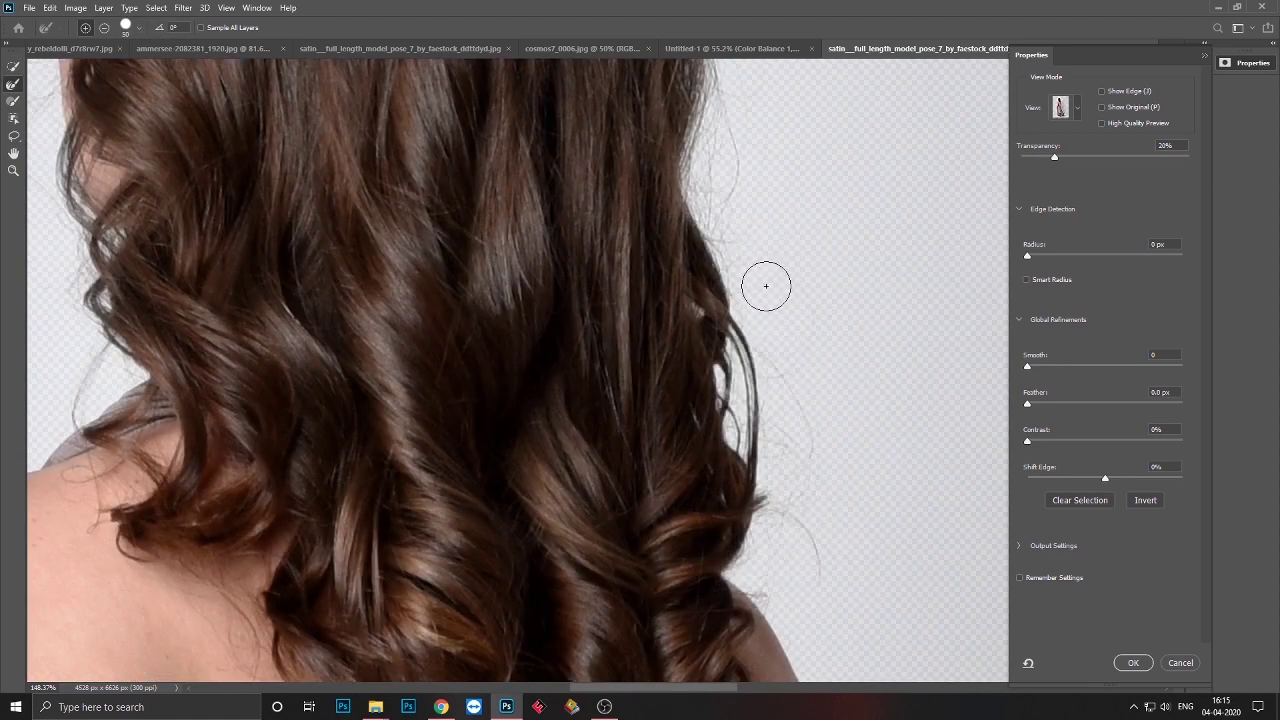
pyautogui.hscroll(-5, 371, 235)
pyautogui.scroll(5, 336, 536)
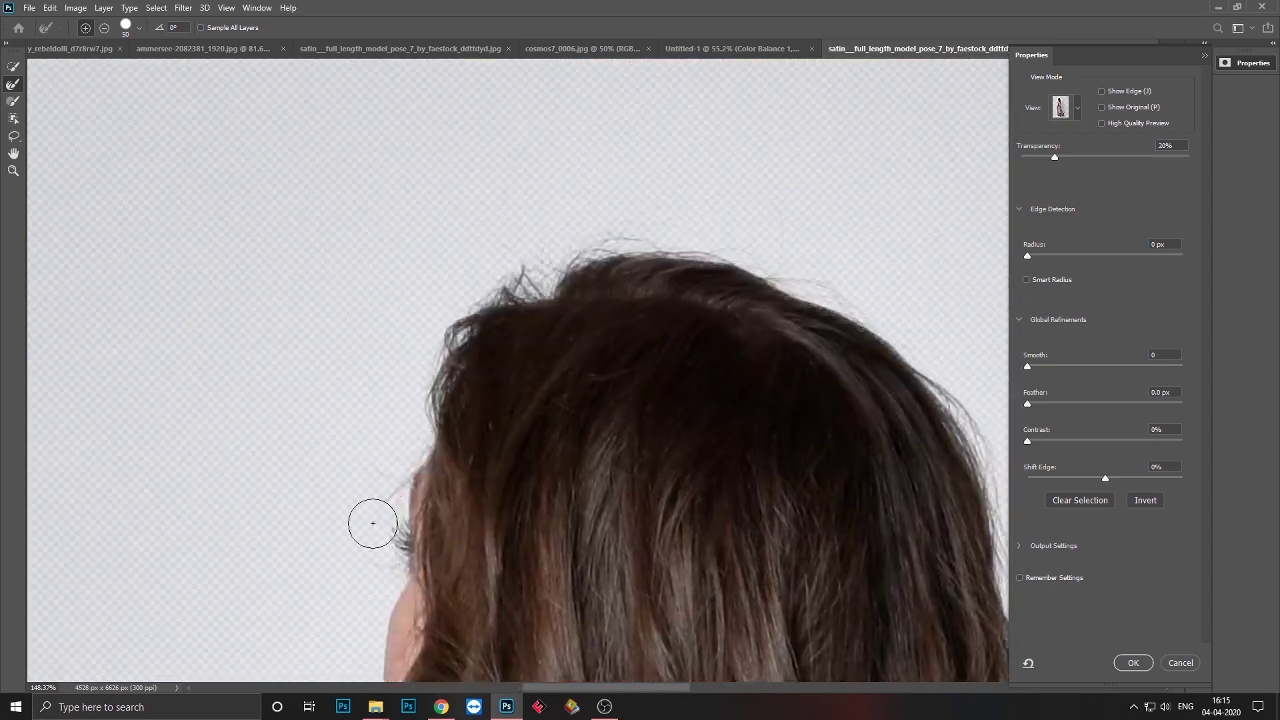
pyautogui.press('Return')
# Paste the woman into Untitled-1, shrink her and flip her horizontally.
pyautogui.hotkey('ctrl', '0')
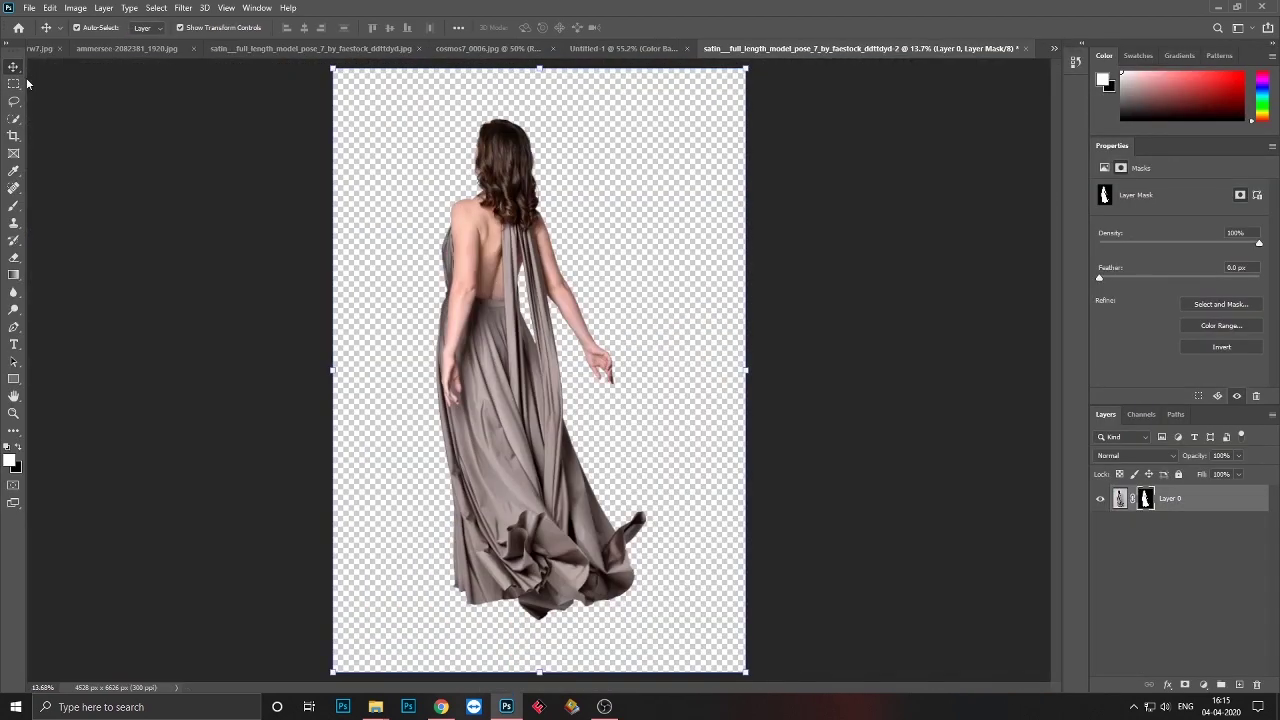
pyautogui.click(611, 49)
pyautogui.hotkey('ctrl', 'v')
pyautogui.hotkey('ctrl', '-')
pyautogui.hotkey('ctrl', 't')
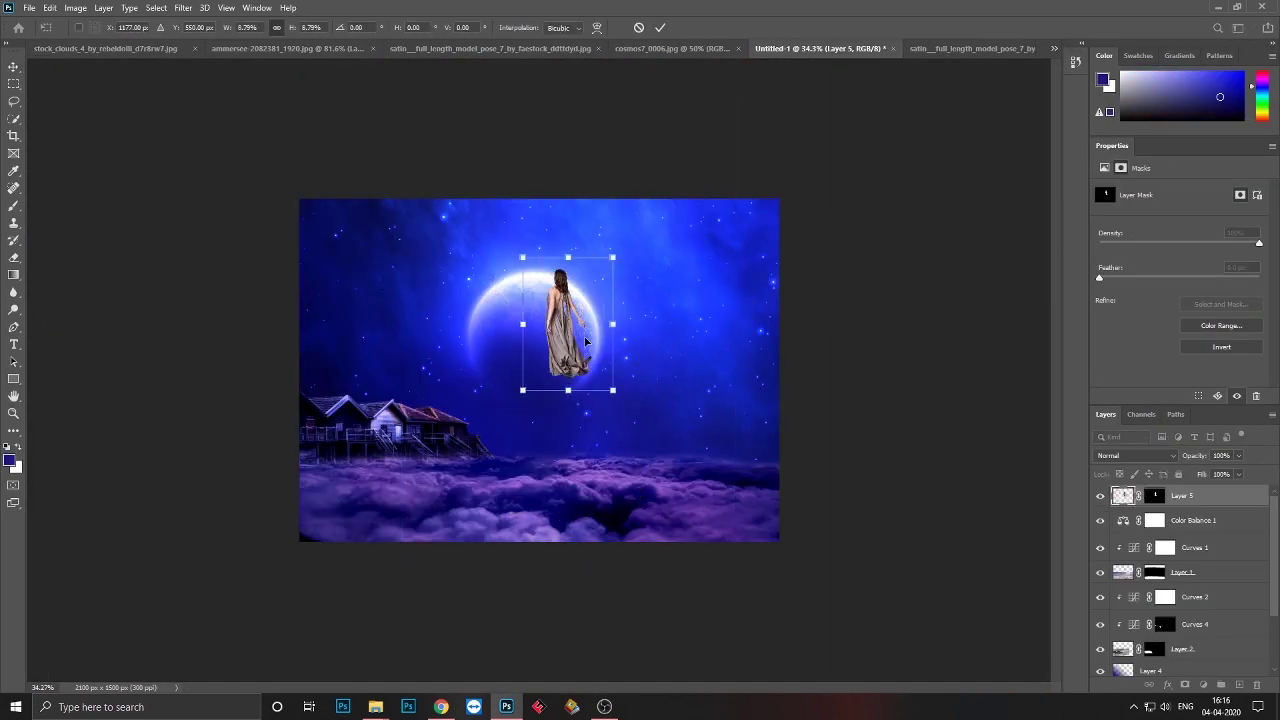
pyautogui.rightClick(481, 425)
pyautogui.moveTo(555, 302)
pyautogui.mouseDown()
pyautogui.moveTo(481, 425)
pyautogui.moveTo(452, 440)
pyautogui.mouseUp()
pyautogui.click(548, 645)
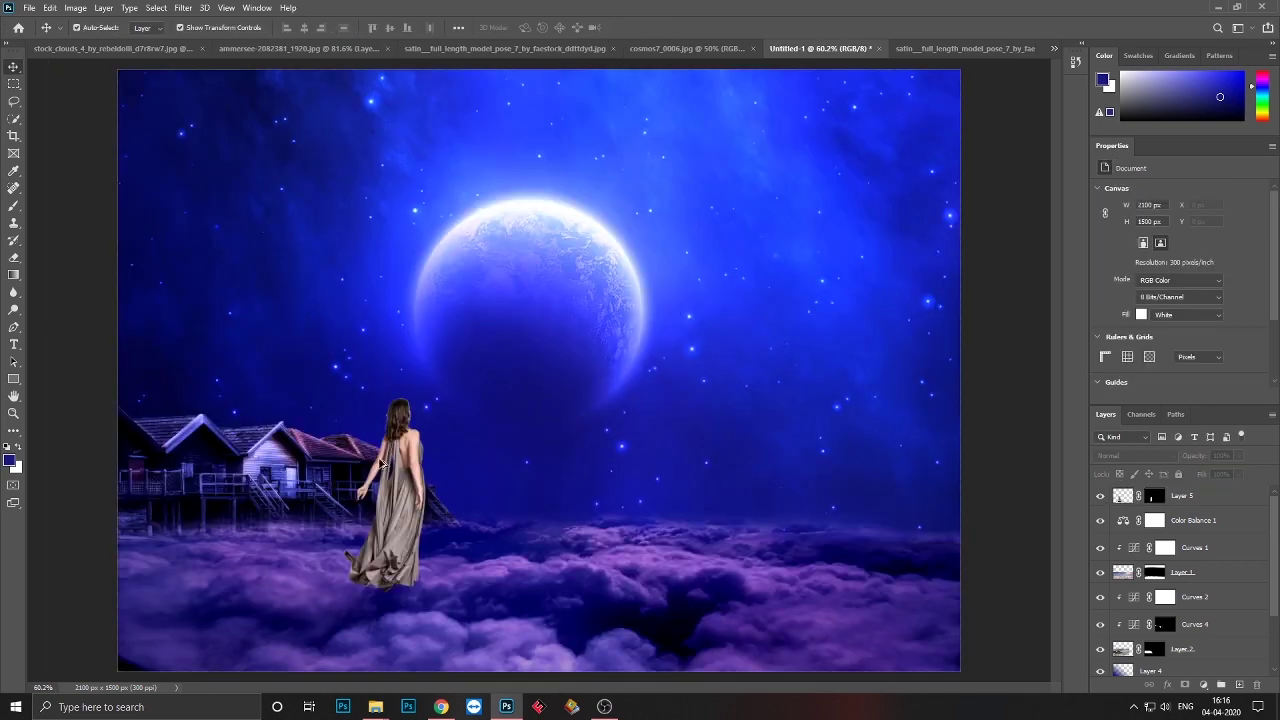
pyautogui.press('Return')
# Reorder Layer 5 in the layer stack and move the woman onto the clouds.
pyautogui.hotkey('ctrl', '+')
pyautogui.hotkey('ctrl', '+')
pyautogui.scroll(1, 544, 432)
pyautogui.click(544, 432)
pyautogui.moveTo(1183, 495)
pyautogui.mouseDown()
pyautogui.moveTo(1210, 643)
pyautogui.moveTo(1208, 590)
pyautogui.mouseUp()
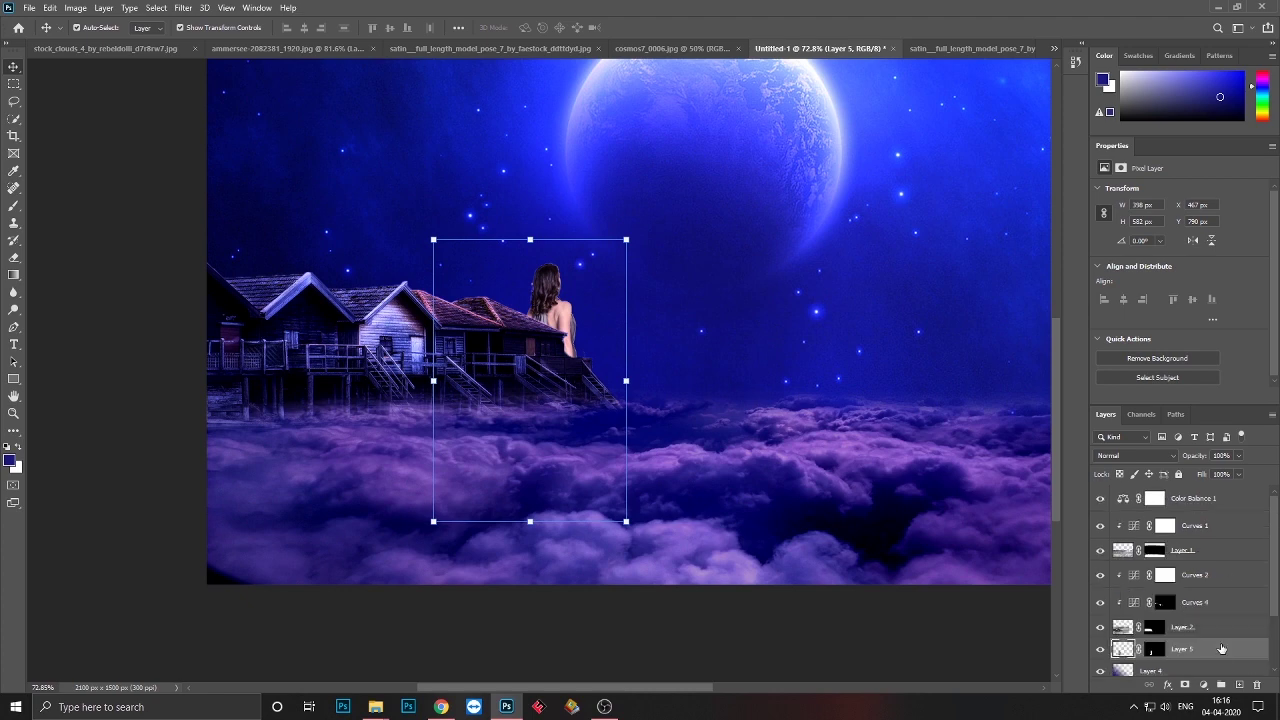
pyautogui.moveTo(1233, 572); pyautogui.dragTo(1221, 585)
pyautogui.moveTo(547, 345); pyautogui.dragTo(568, 345)
# Scale the woman down to about 63% and add a mask to Layer 5.
pyautogui.hotkey('ctrl', 'shift', ']')
pyautogui.hotkey('ctrl', 't')
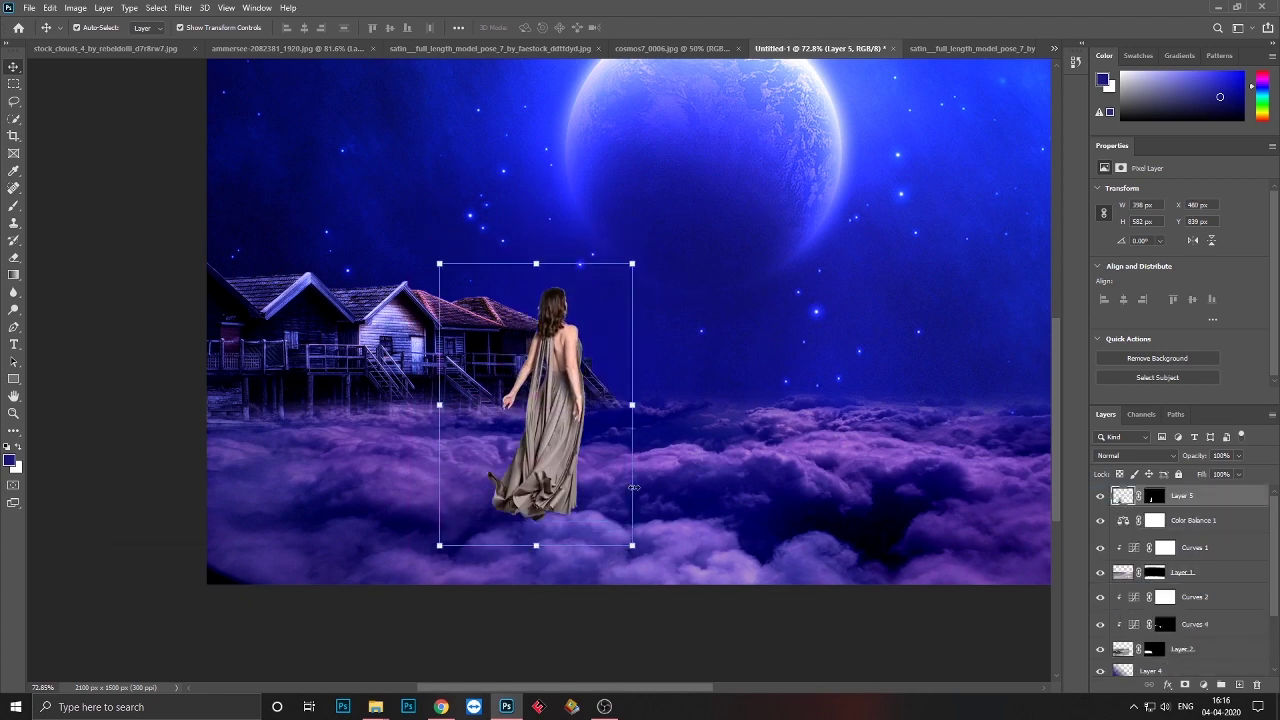
pyautogui.moveTo(631, 543); pyautogui.dragTo(597, 493)
pyautogui.press('Return')
pyautogui.hotkey('ctrl', '0')
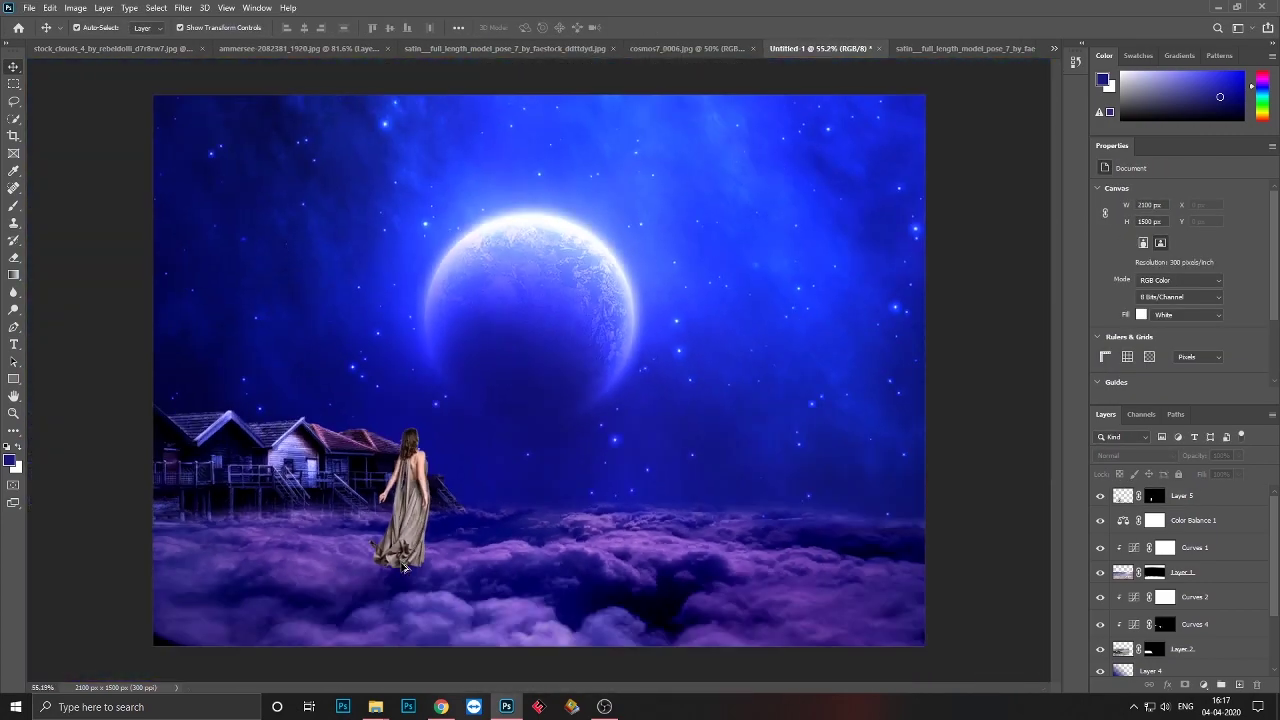
pyautogui.click(1184, 687)
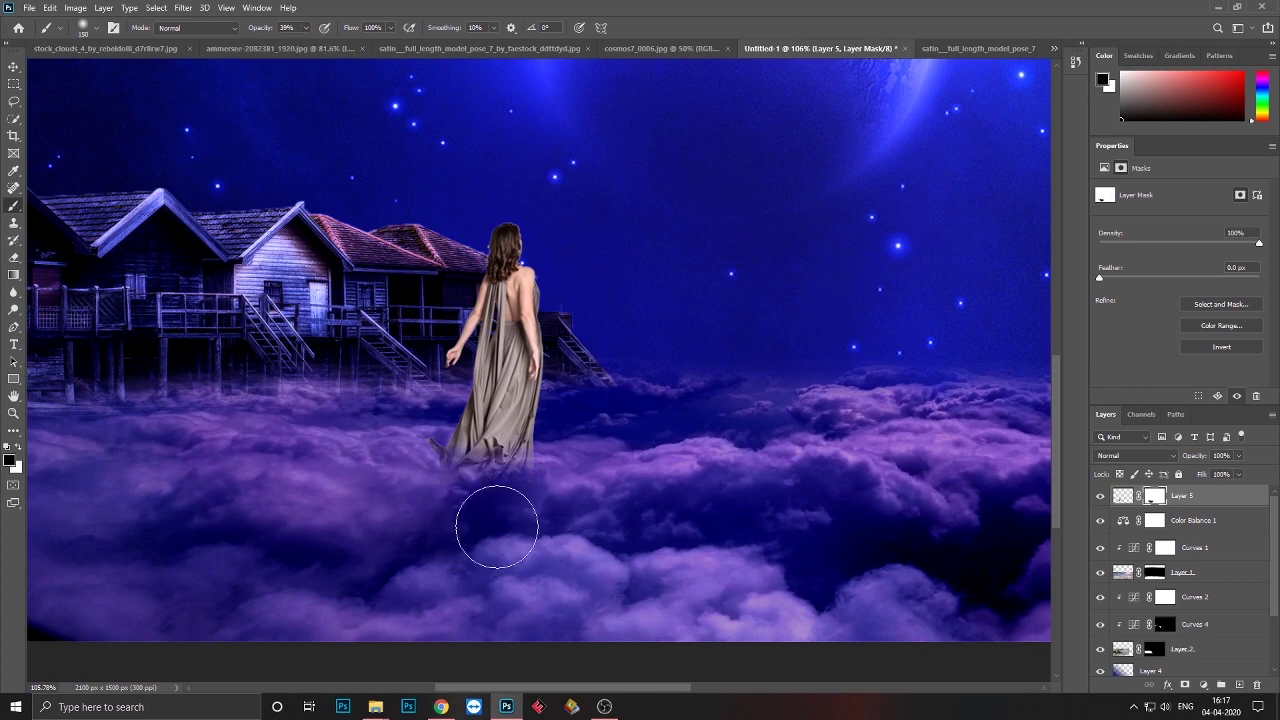
# Add a Curves adjustment clipped to the woman that darkens her shadows and highlights.
pyautogui.press('v')
pyautogui.click(1202, 685)
pyautogui.click(1200, 330)
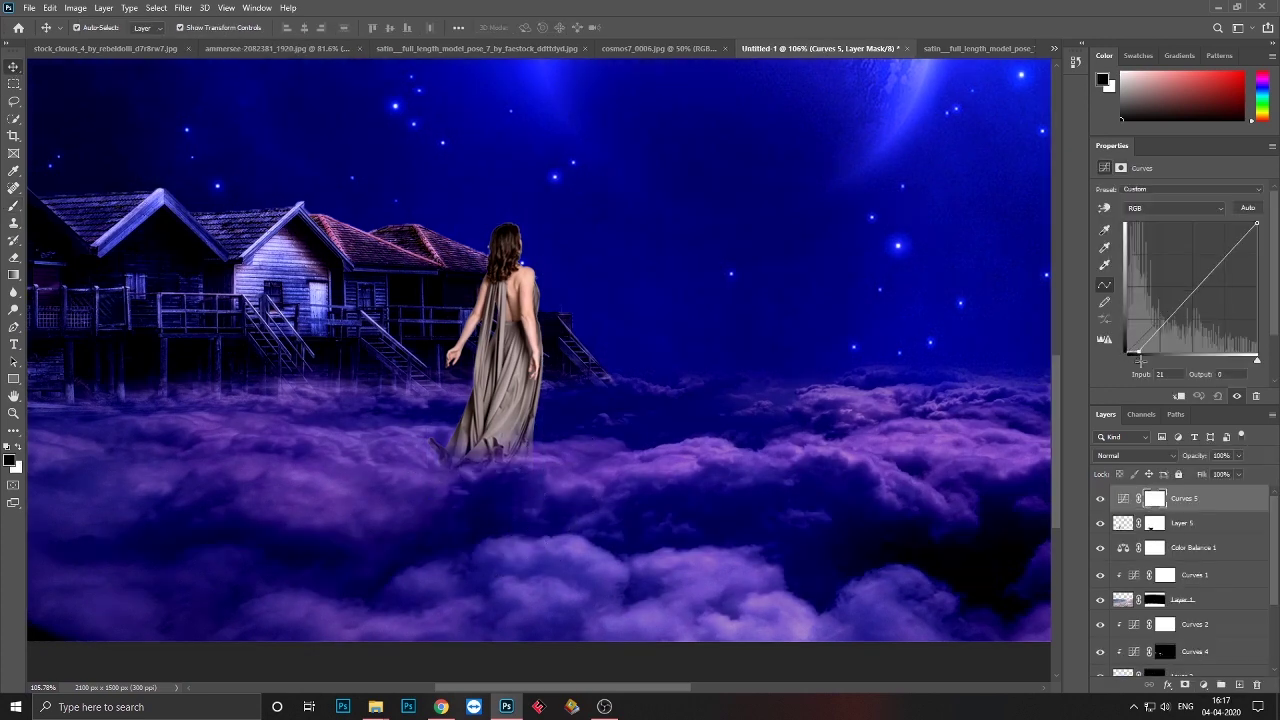
pyautogui.moveTo(1127, 353)
pyautogui.mouseDown()
pyautogui.moveTo(1148, 350)
pyautogui.moveTo(1176, 376)
pyautogui.mouseUp()
pyautogui.moveTo(1258, 225); pyautogui.dragTo(1279, 281)
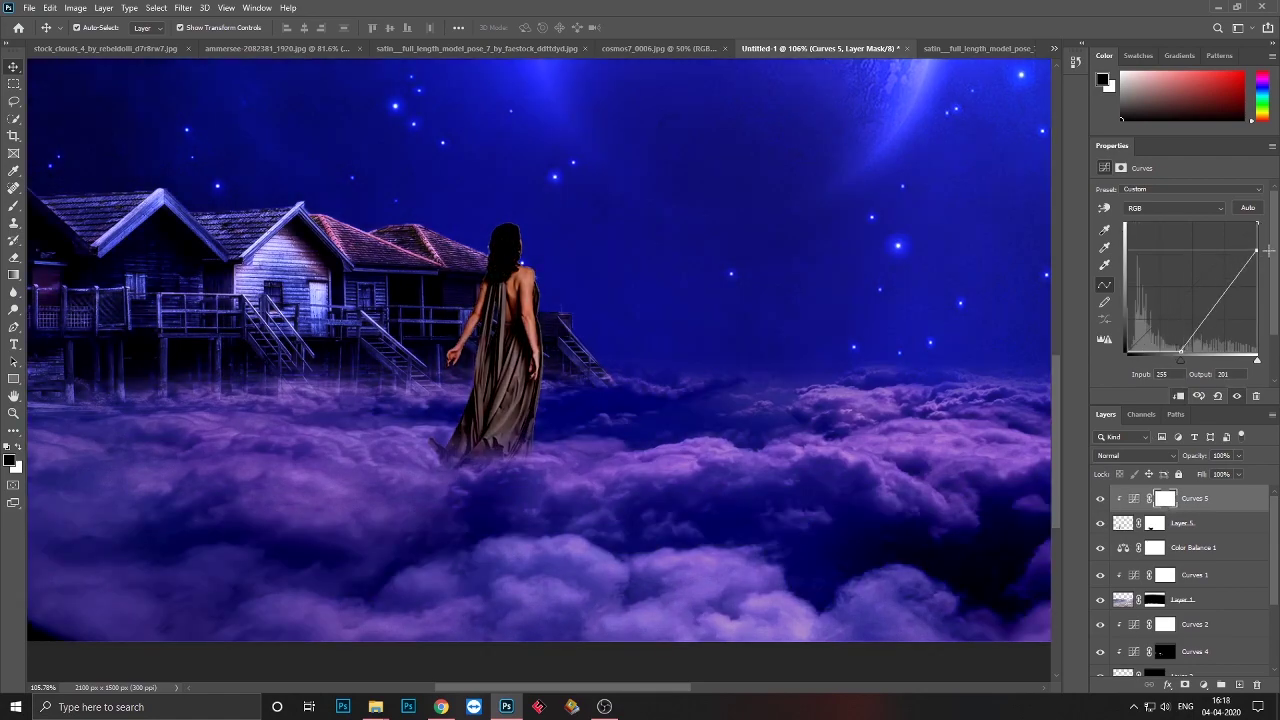
# Paint the Curves mask to relight the hair, shoulder, back and dress edges.
pyautogui.click(1165, 500)
pyautogui.press('b')
pyautogui.rightClick(594, 223)
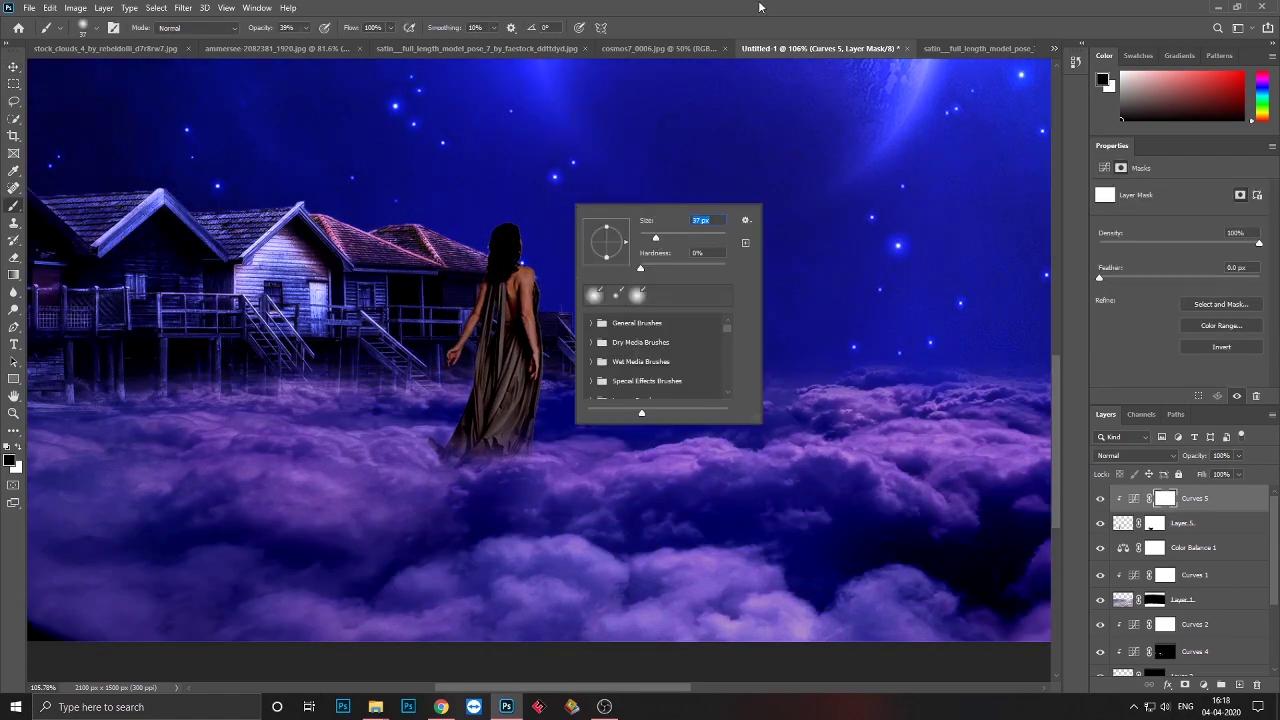
pyautogui.scroll(5, 530, 210)
pyautogui.moveTo(252, 27); pyautogui.dragTo(270, 28)
pyautogui.moveTo(375, 250)
pyautogui.mouseDown()
pyautogui.moveTo(613, 566)
pyautogui.moveTo(600, 170)
pyautogui.moveTo(590, 380)
pyautogui.moveTo(620, 150)
pyautogui.mouseUp()
pyautogui.moveTo(575, 136); pyautogui.dragTo(570, 316)
pyautogui.moveTo(600, 500)
pyautogui.mouseDown()
pyautogui.moveTo(652, 221)
pyautogui.moveTo(652, 457)
pyautogui.moveTo(606, 200)
pyautogui.mouseUp()
# With a larger brush, paint a lit rim along the woman's arm.
pyautogui.press(']')
pyautogui.press(']')
pyautogui.press(']')
pyautogui.scroll(5, 660, 300)
pyautogui.scroll(3, 630, 300)
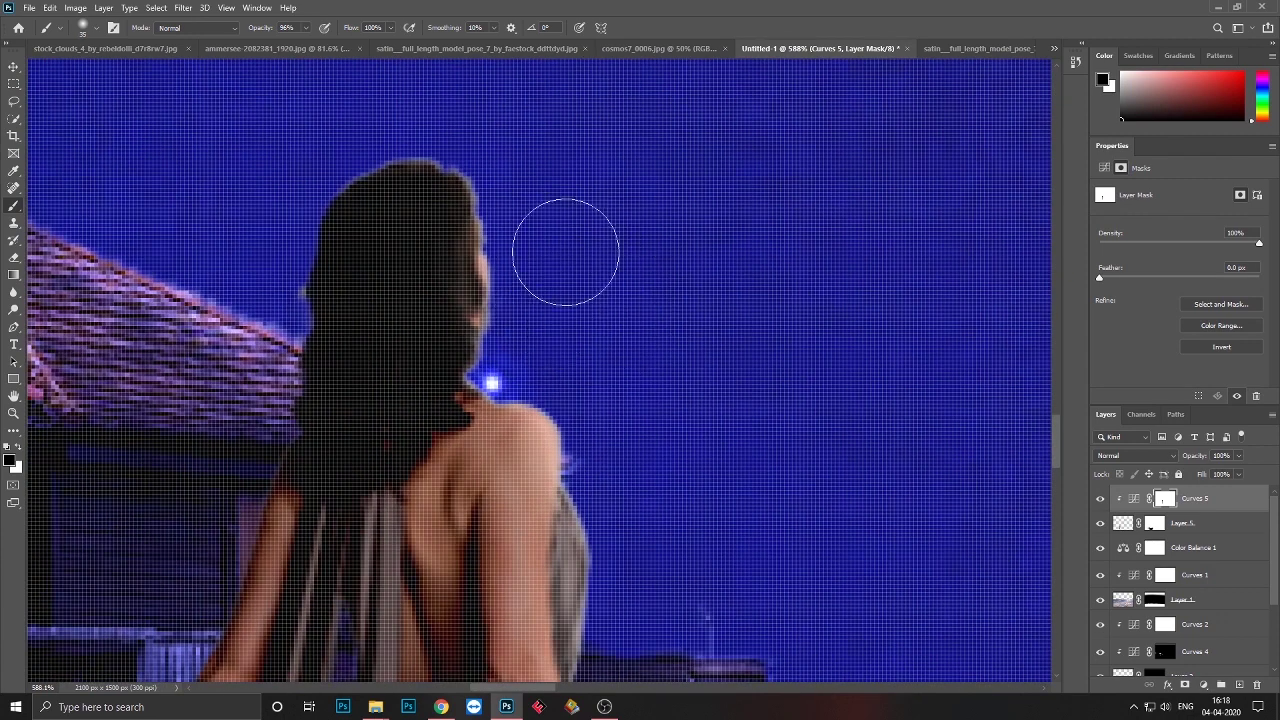
pyautogui.scroll(-5, 566, 251)
pyautogui.scroll(3, 530, 287)
pyautogui.scroll(4, 530, 287)
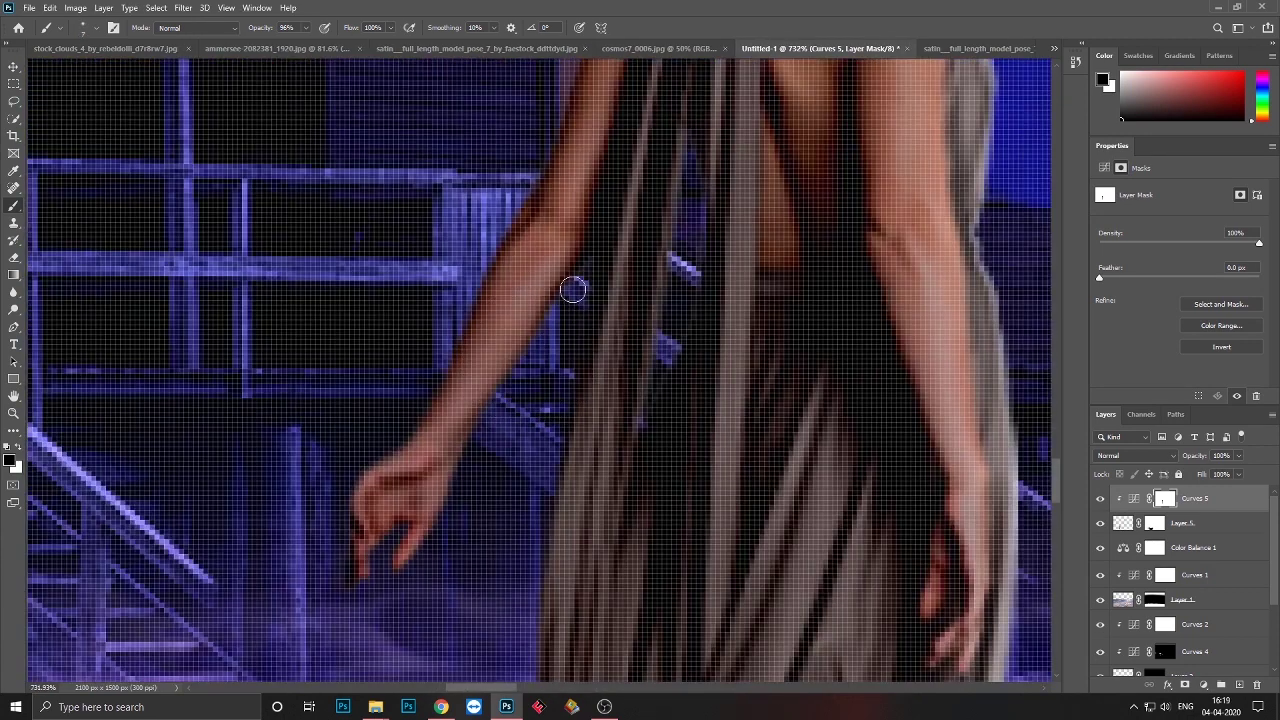
pyautogui.moveTo(573, 289); pyautogui.dragTo(516, 401)
pyautogui.scroll(-4, 418, 571)
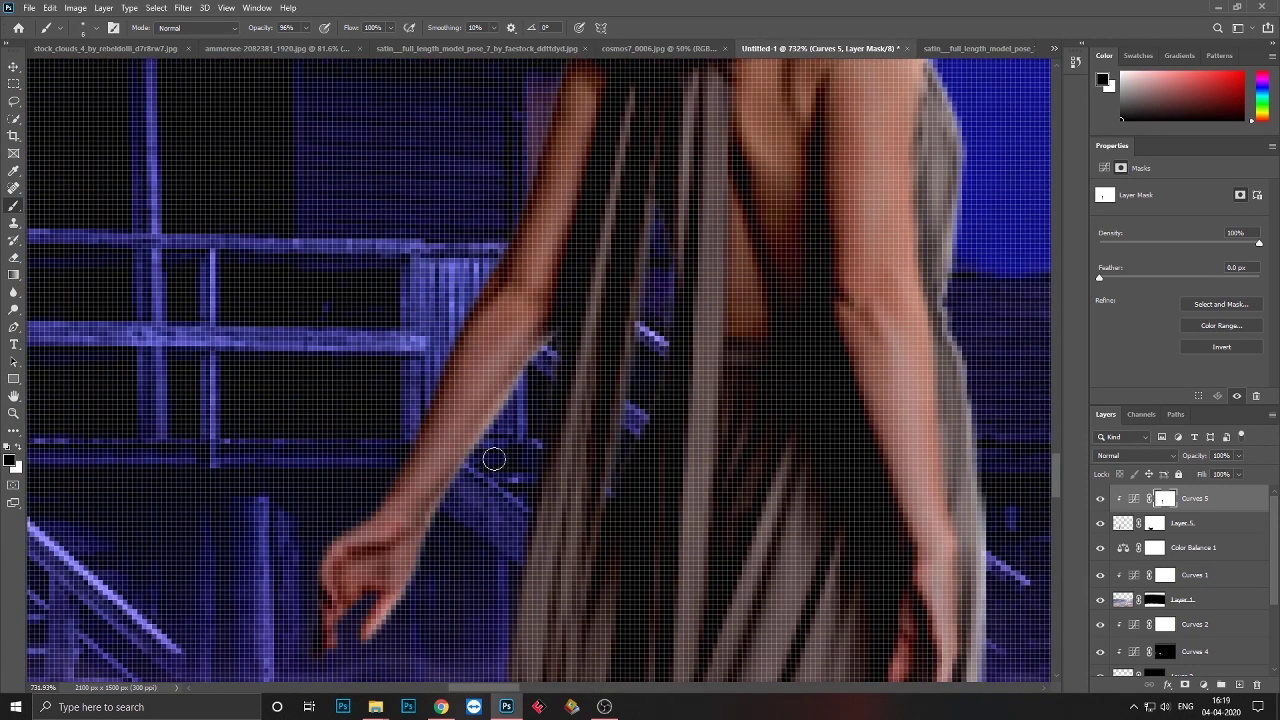
pyautogui.scroll(-3, 491, 457)
pyautogui.scroll(-2, 752, 466)
# Add a Color Balance adjustment pushing the midtones to Blue +84.
pyautogui.click(1203, 685)
pyautogui.click(1240, 568)
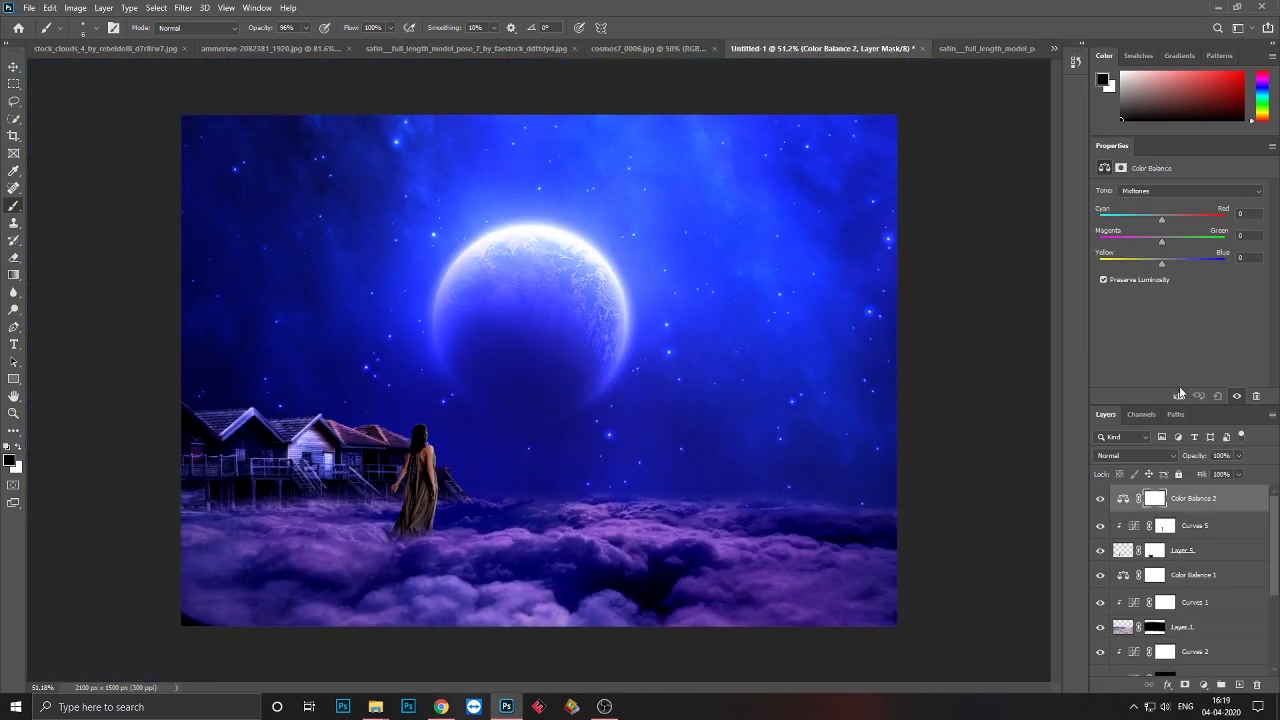
pyautogui.moveTo(1208, 280); pyautogui.dragTo(1214, 280)
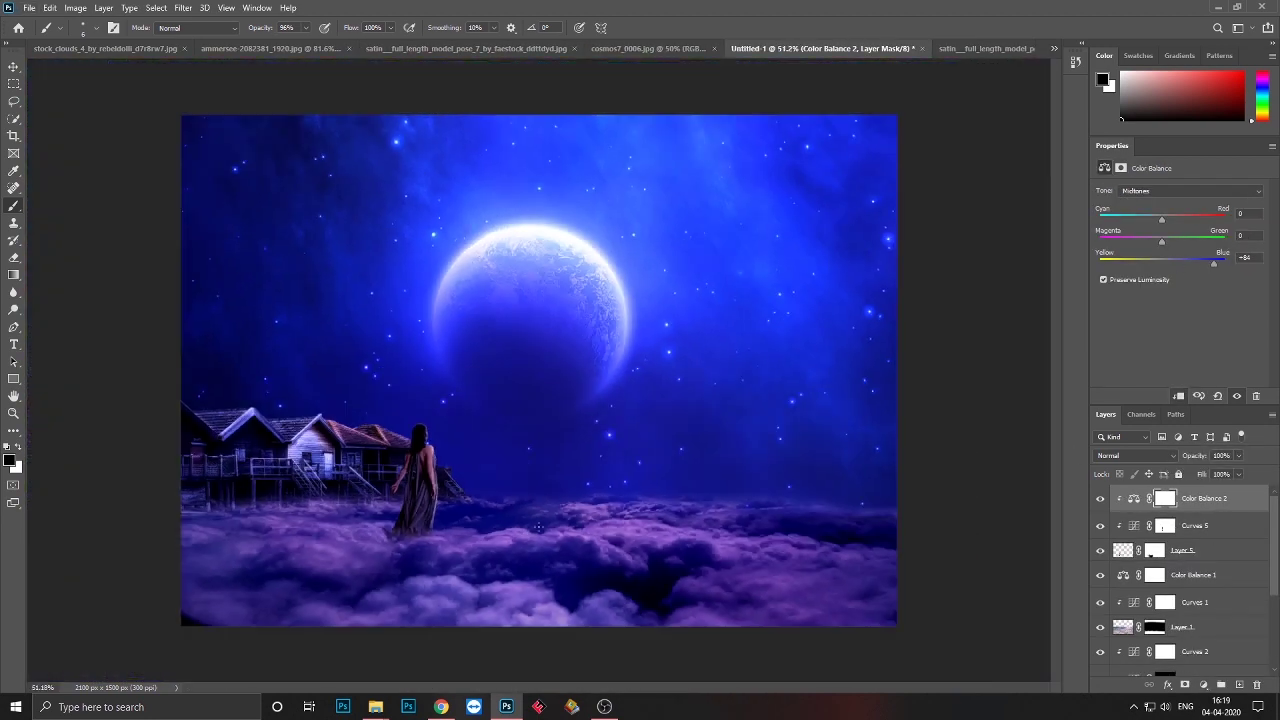
# Stamp a merged layer and in Camera Raw raise exposure, contrast and clarity, shadows -58.
pyautogui.hotkey('ctrl', 'alt', 'shift', 'e')
pyautogui.hotkey('ctrl', 'shift', 'a')
pyautogui.moveTo(1165, 328); pyautogui.dragTo(1191, 348)
pyautogui.moveTo(1146, 391); pyautogui.dragTo(1119, 390)
pyautogui.moveTo(1165, 484); pyautogui.dragTo(1193, 463)
pyautogui.click(1126, 154)
# Set luminance noise reduction to 29 and add a Radial Filter at exposure -2.60.
pyautogui.moveTo(1086, 319); pyautogui.dragTo(1132, 319)
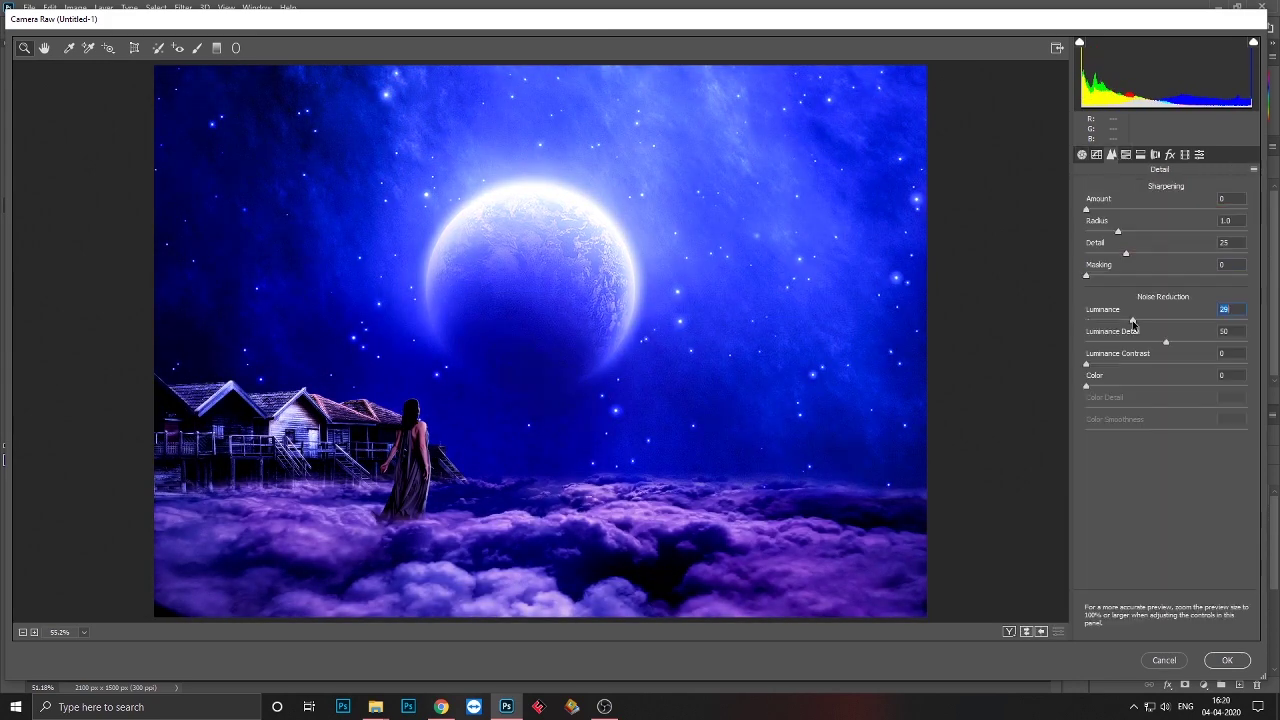
pyautogui.press('j')
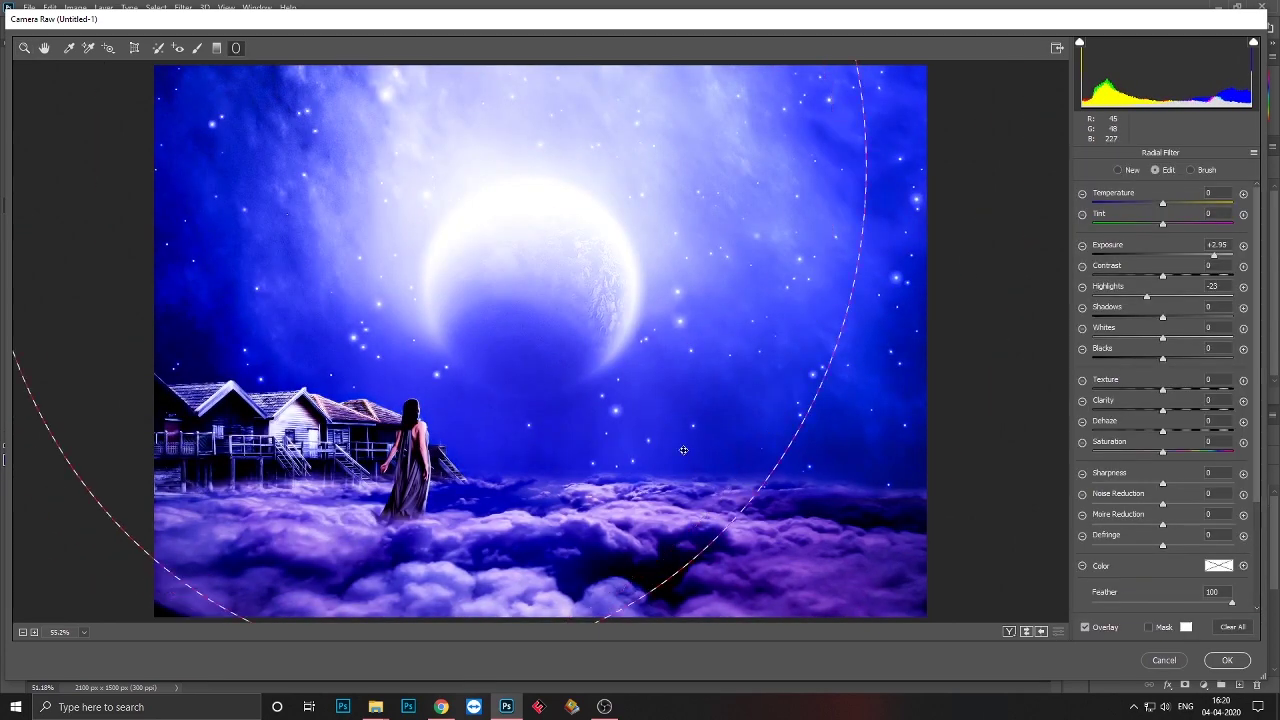
pyautogui.scroll(-2, 1182, 330)
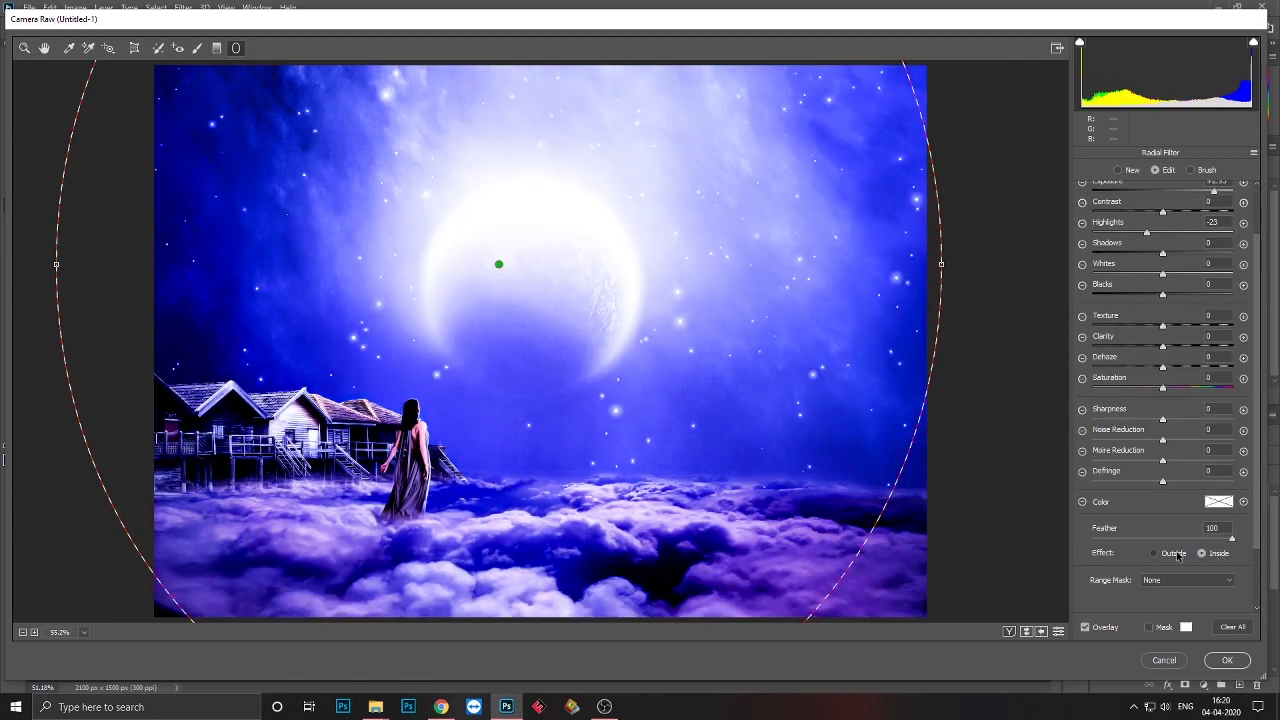
pyautogui.scroll(3, 1180, 400)
pyautogui.click(1214, 244)
pyautogui.write('-1.8')
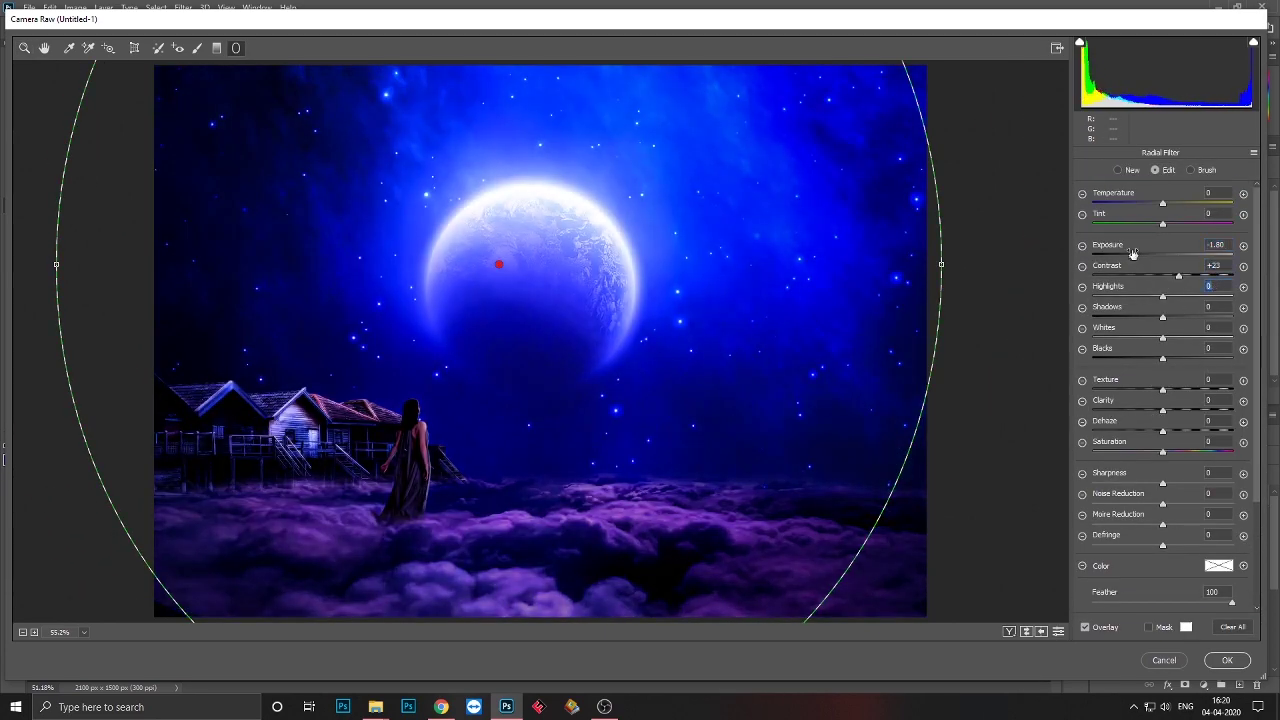
pyautogui.moveTo(1133, 253); pyautogui.dragTo(1118, 253)
# Brush the radial filter's darkening off the planet and nearby sky.
pyautogui.click(1190, 170)
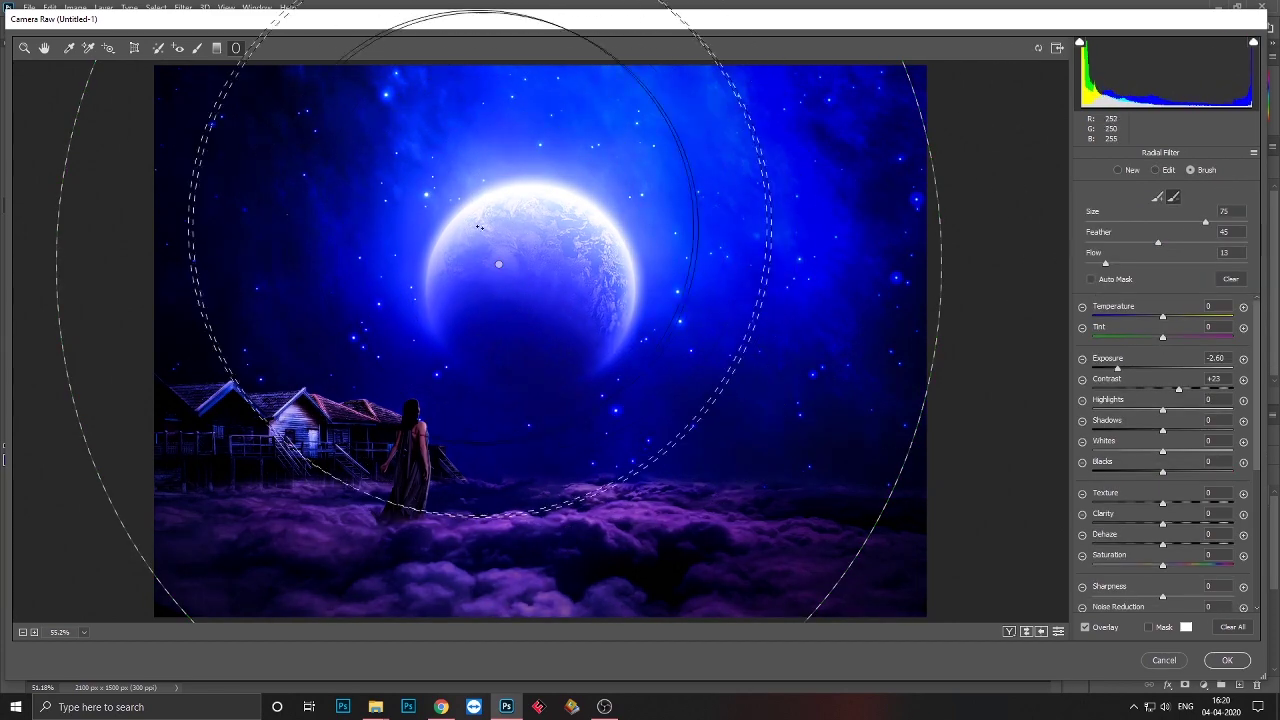
pyautogui.moveTo(478, 227); pyautogui.dragTo(493, 257)
pyautogui.press('5')
pyautogui.press('5')
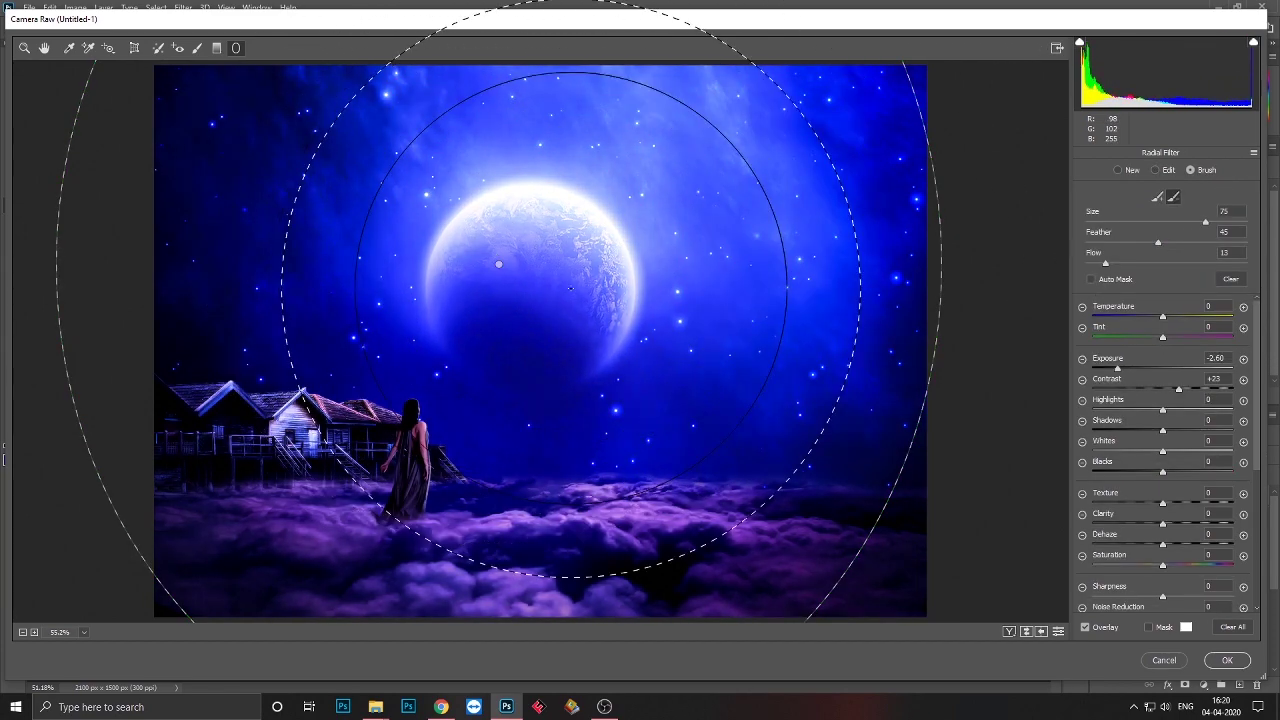
pyautogui.moveTo(493, 257)
pyautogui.mouseDown()
pyautogui.moveTo(420, 115)
pyautogui.moveTo(736, 186)
pyautogui.moveTo(590, 262)
pyautogui.mouseUp()
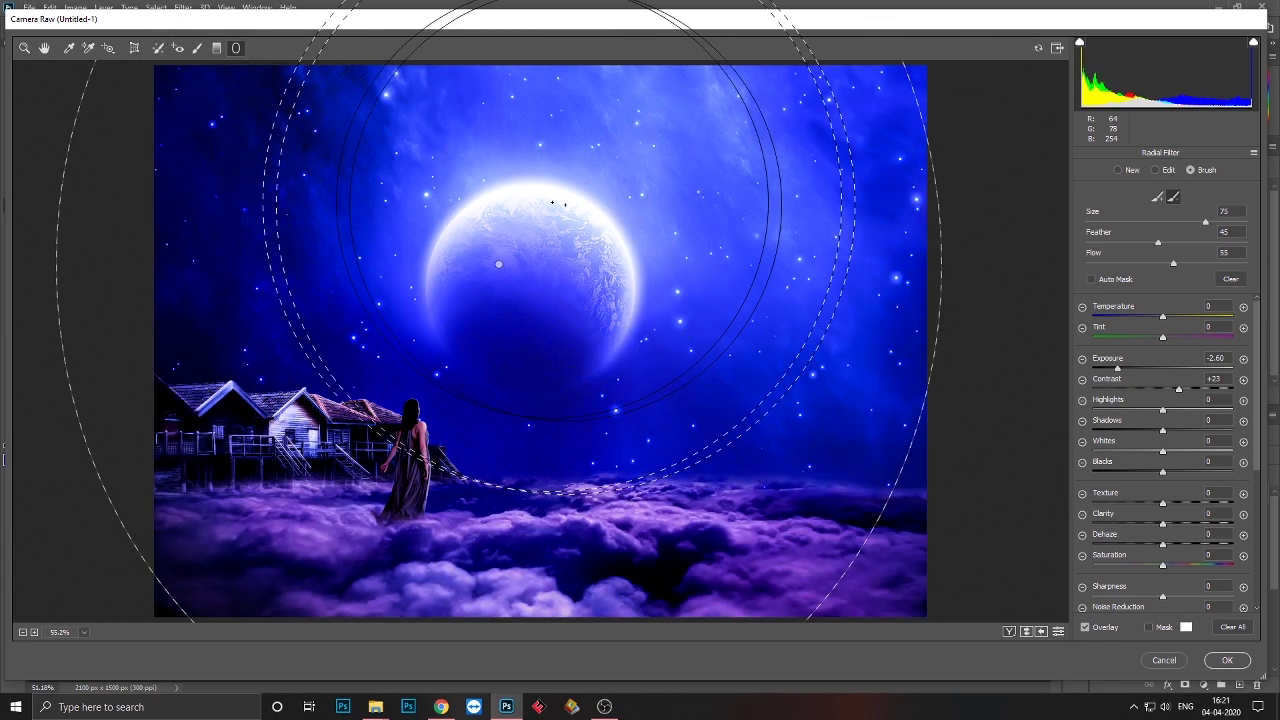
pyautogui.press('z')
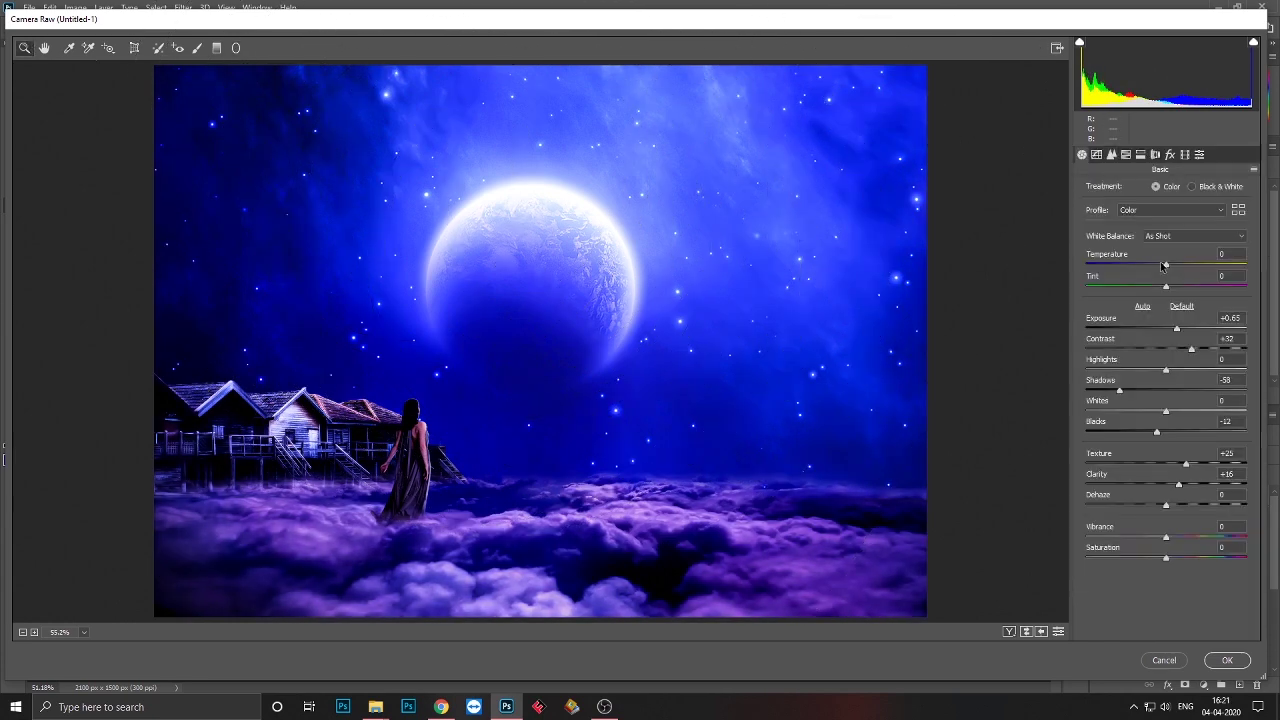
# Set Temperature +67 and Tint +58, compare before and after, and apply the filter.
pyautogui.click(1227, 254)
pyautogui.write('73')
pyautogui.press('Return')
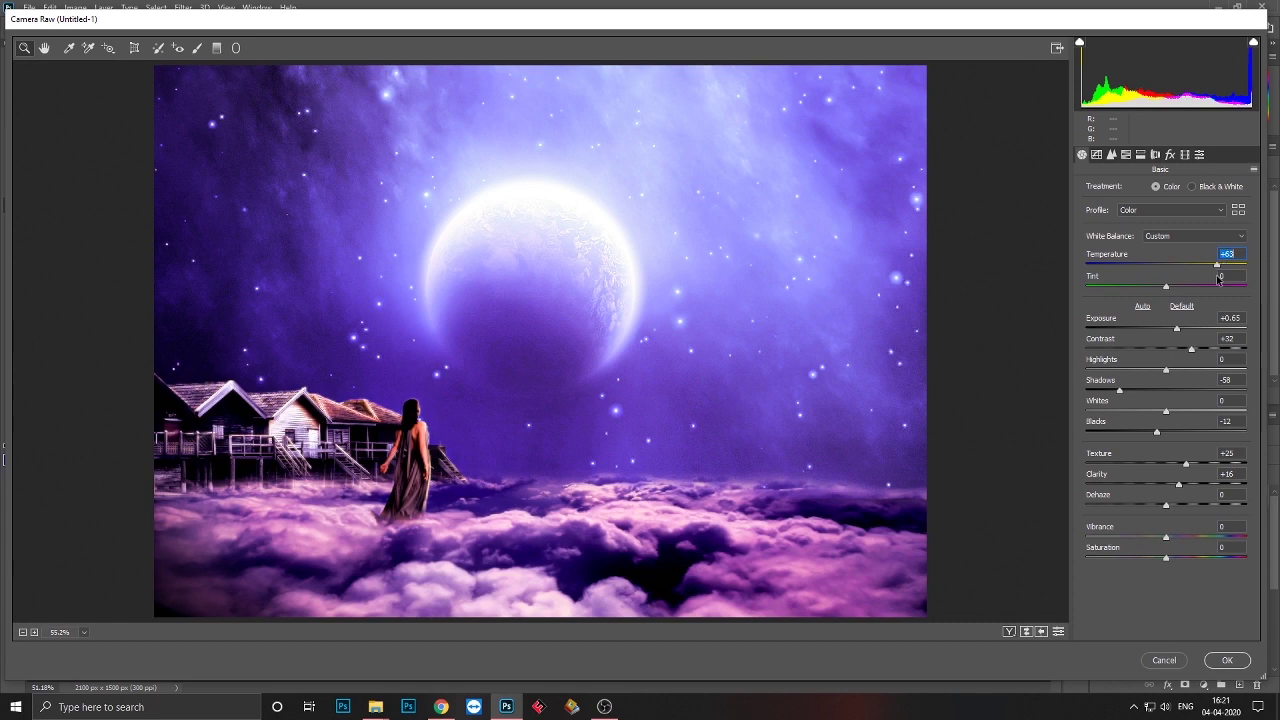
pyautogui.click(1222, 277)
pyautogui.write('58')
pyautogui.press('Return')
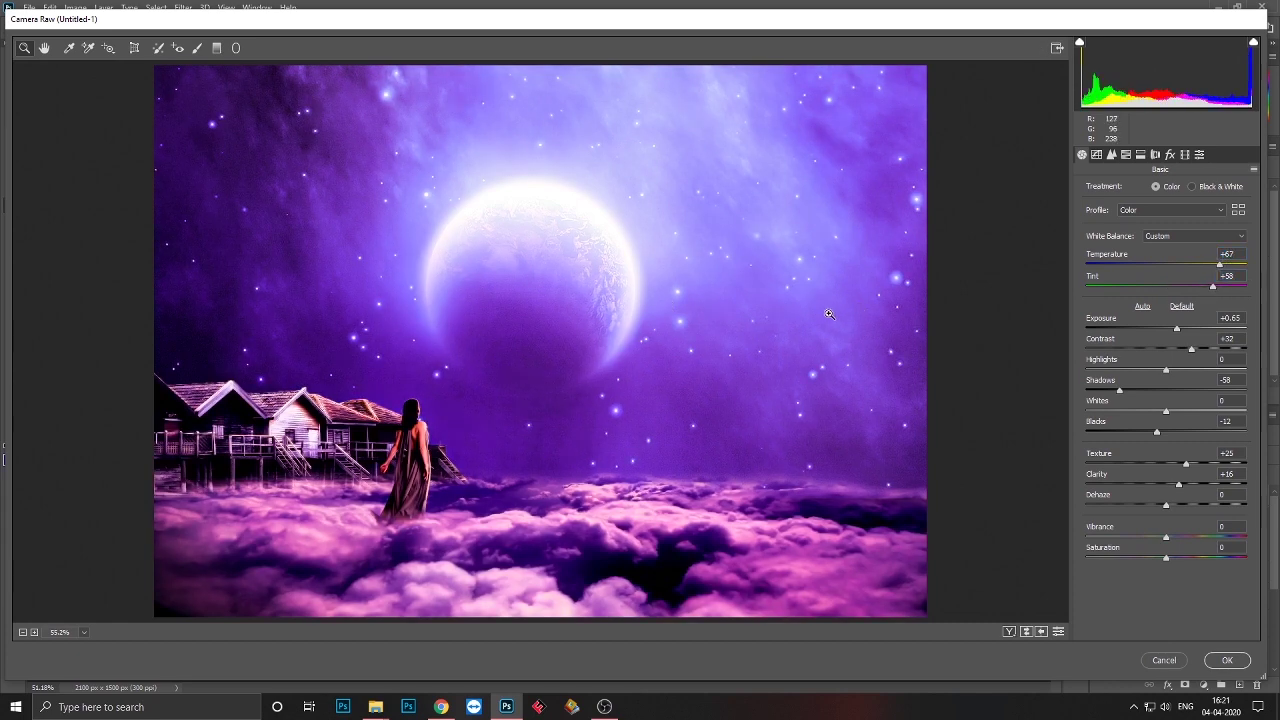
pyautogui.click(1027, 632)
pyautogui.press('Return')
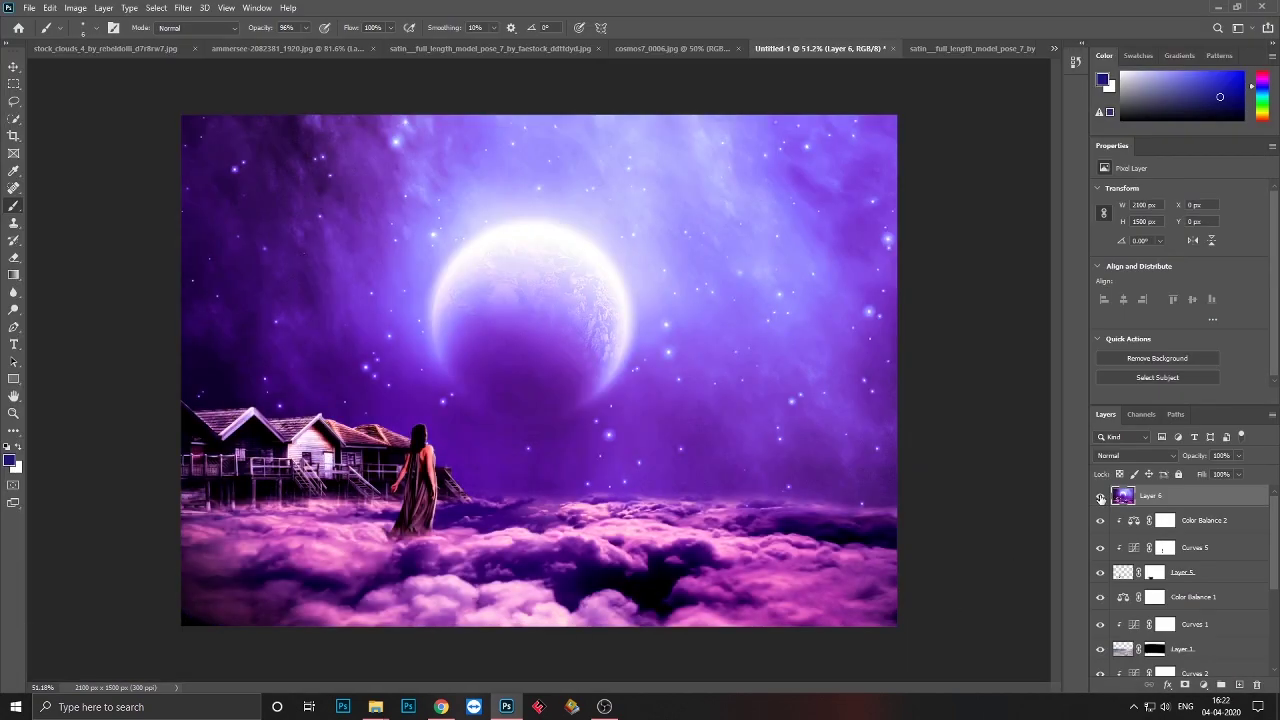